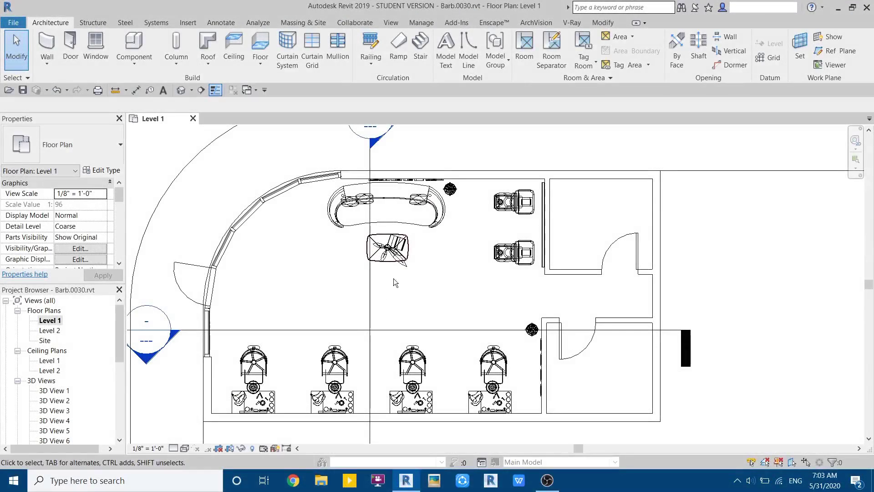
# Use Create Similar (CS) to place a second coffee table left of the original.
pyautogui.scroll(1, 335, 274)
pyautogui.scroll(3, 339, 253)
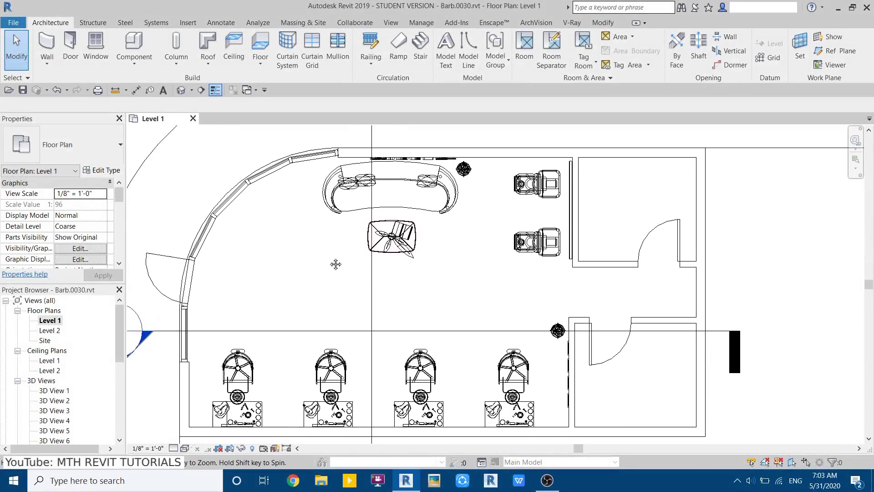
pyautogui.click(397, 280)
pyautogui.press('c')
pyautogui.press('s')
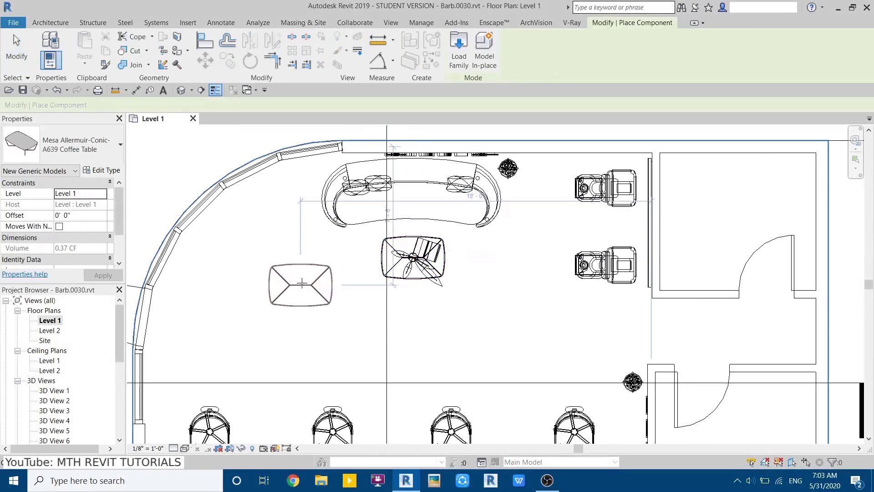
pyautogui.scroll(-2, 353, 357)
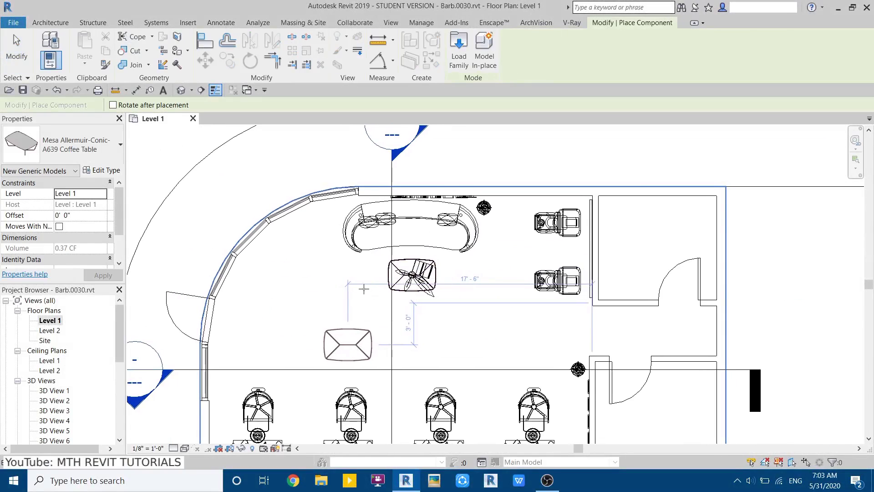
pyautogui.scroll(3, 350, 348)
pyautogui.click(350, 323)
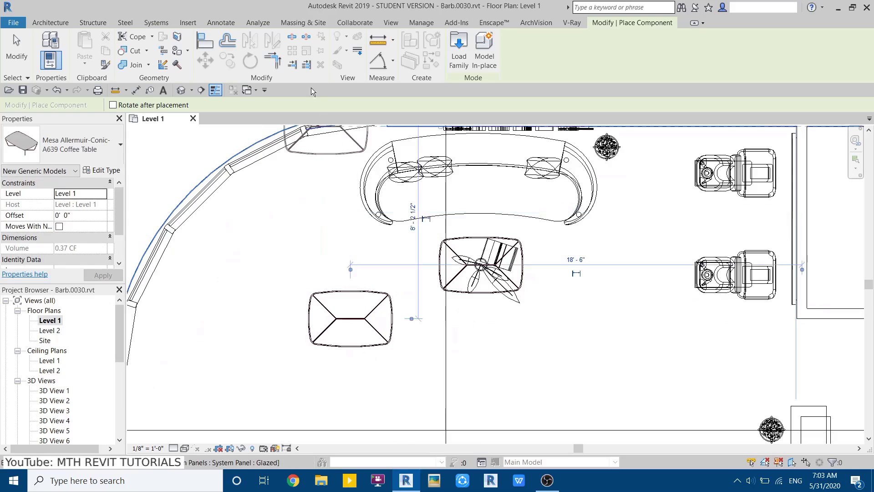
# Rotate the newly placed coffee table 45°.
pyautogui.click(256, 64)
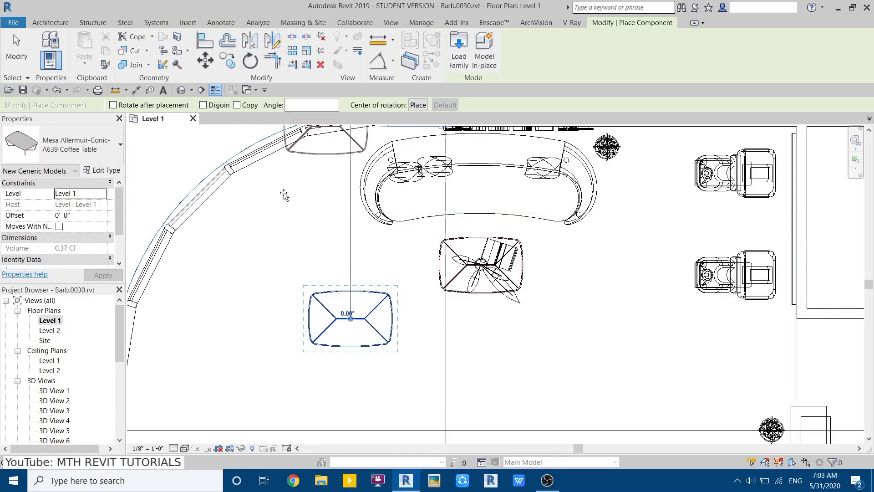
pyautogui.click(350, 167)
pyautogui.write('45')
pyautogui.press('Return')
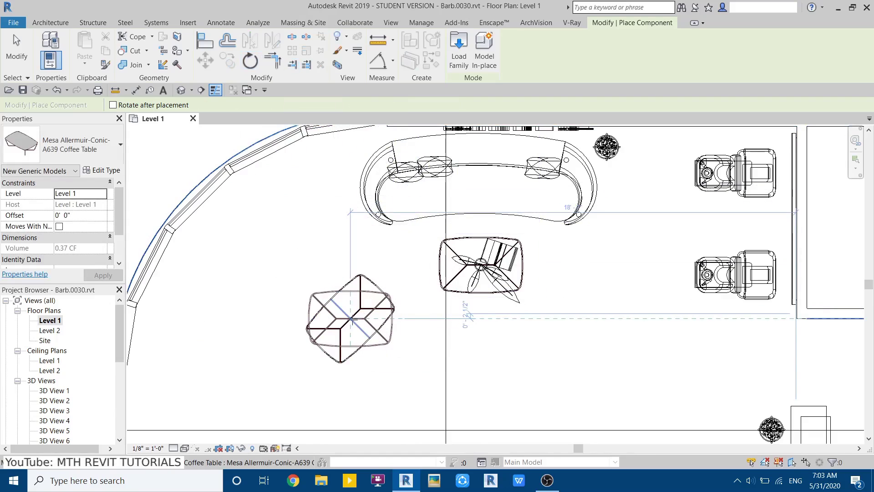
pyautogui.scroll(-2, 354, 287)
pyautogui.scroll(-3, 354, 287)
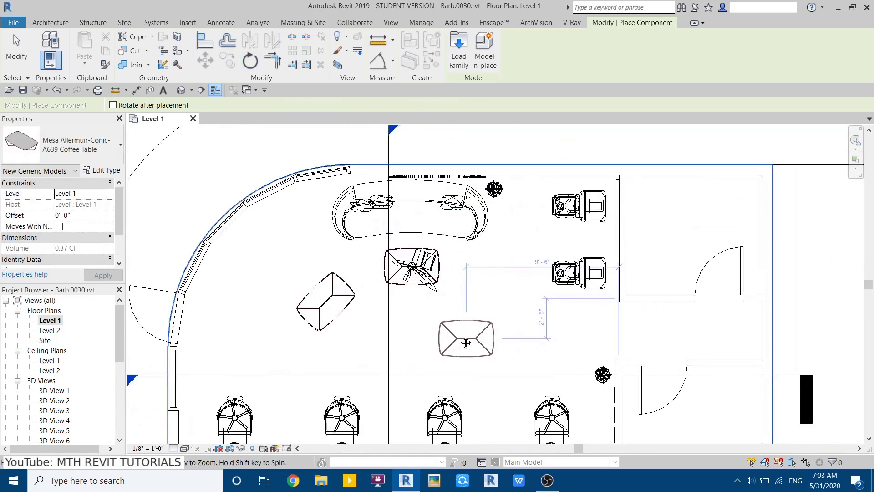
pyautogui.scroll(2, 488, 311)
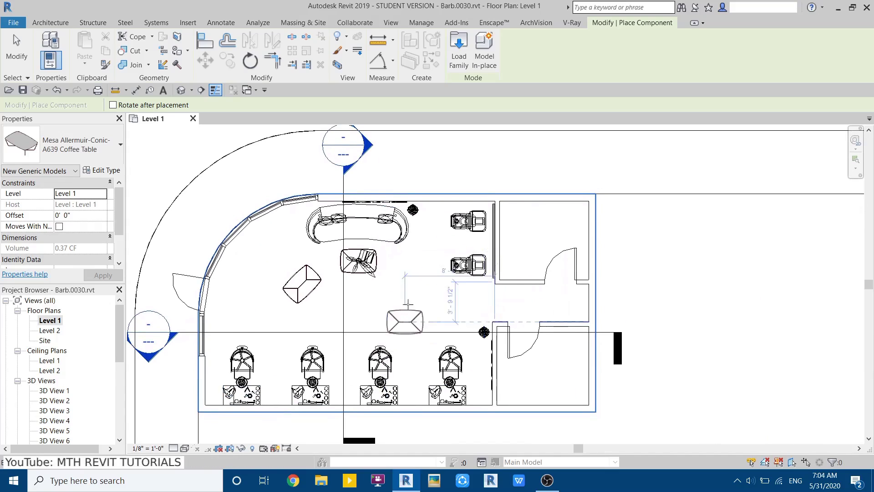
# Spin the coffee table placement preview in 45° increments with Spacebar.
pyautogui.moveTo(353, 316); pyautogui.dragTo(344, 281, button='middle')
pyautogui.scroll(5, 533, 328)
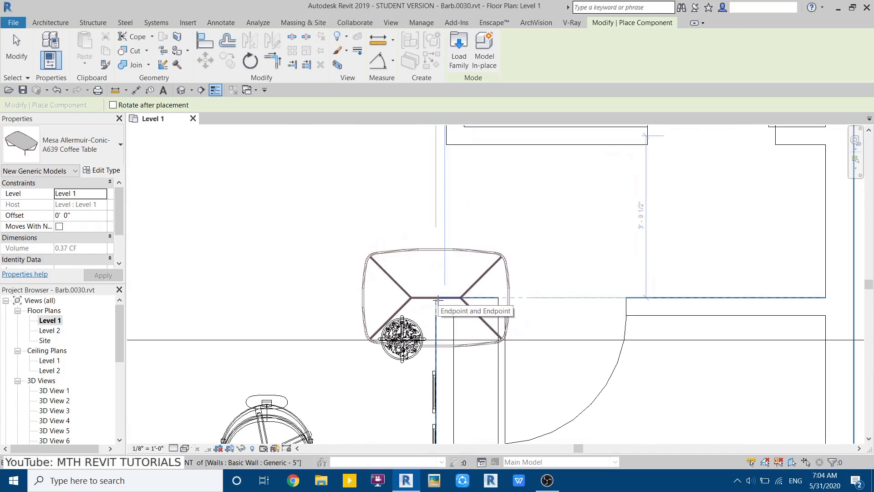
pyautogui.press('space')
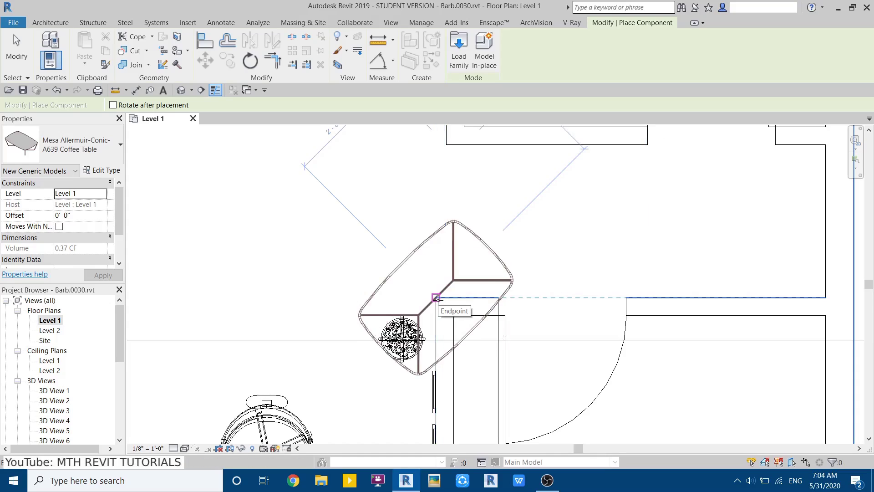
pyautogui.press('space')
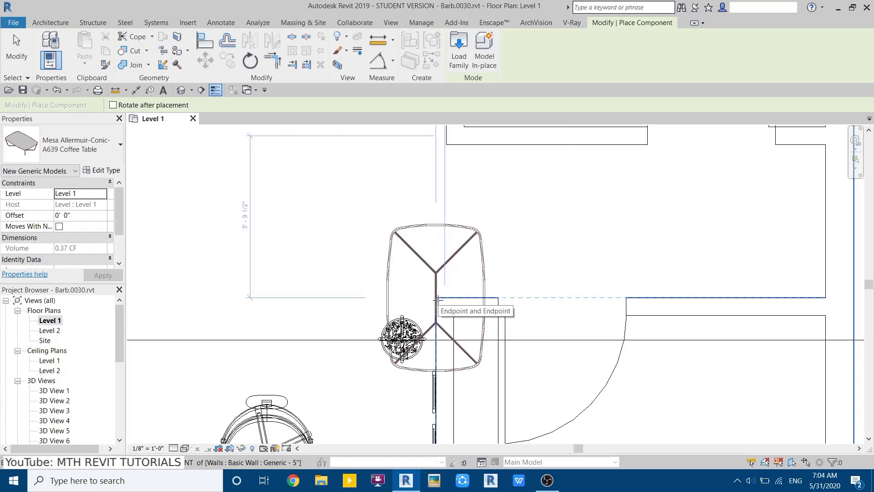
pyautogui.press('space')
pyautogui.press('space')
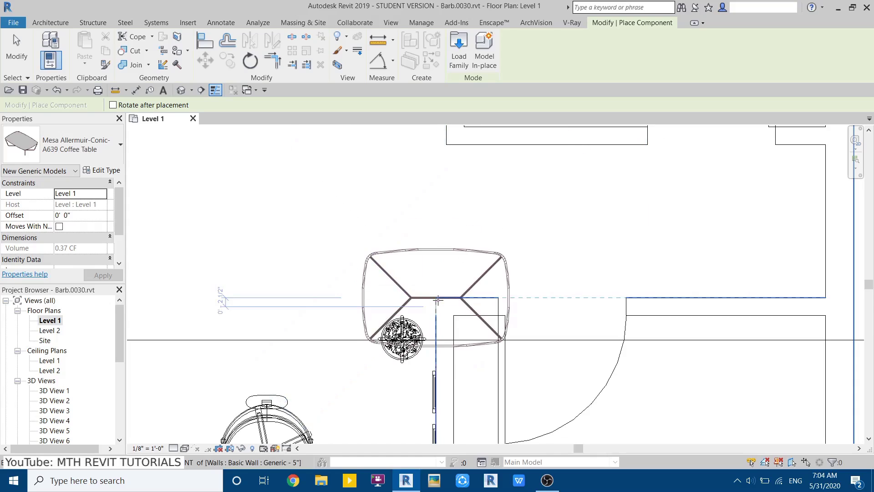
pyautogui.press('space')
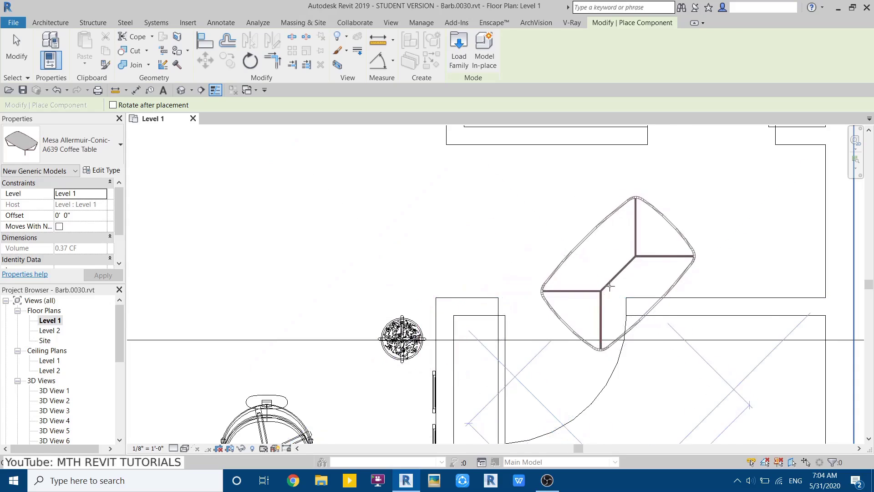
pyautogui.scroll(-3, 605, 283)
pyautogui.scroll(3, 360, 237)
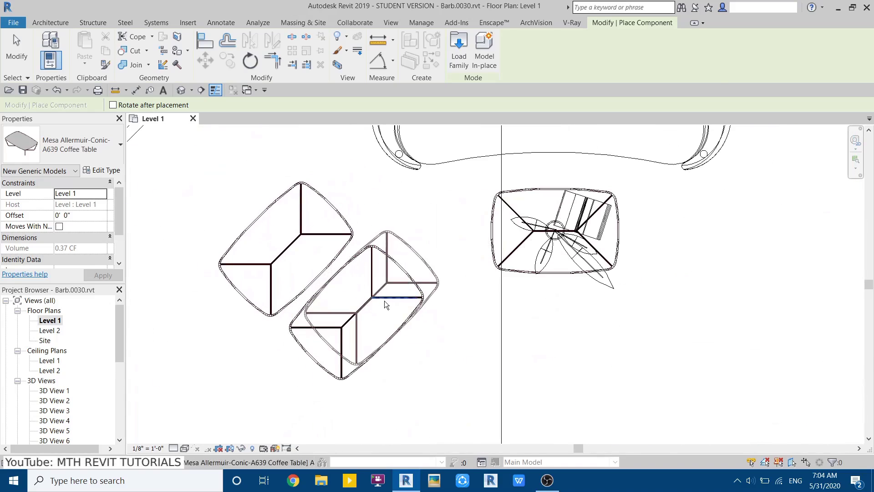
# End table placement and select the rotated coffee table.
pyautogui.press('Escape')
pyautogui.click(370, 298)
pyautogui.scroll(-2, 383, 310)
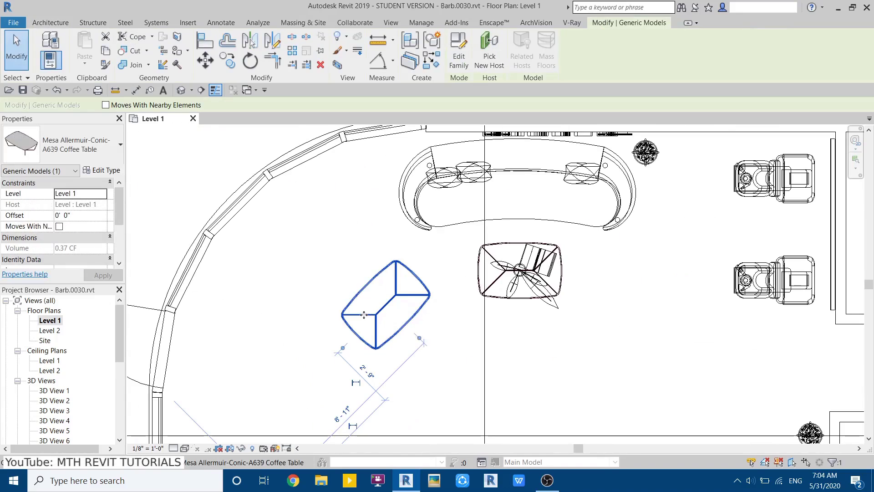
pyautogui.scroll(-2, 291, 255)
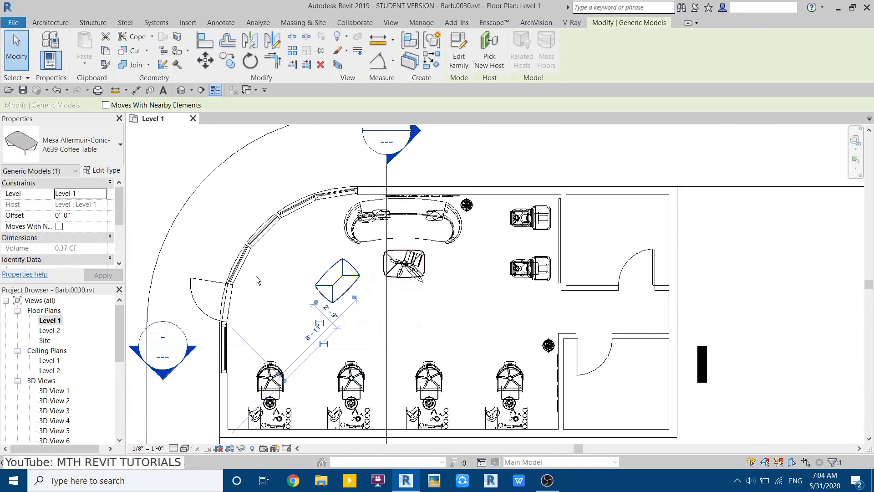
pyautogui.scroll(-1, 578, 295)
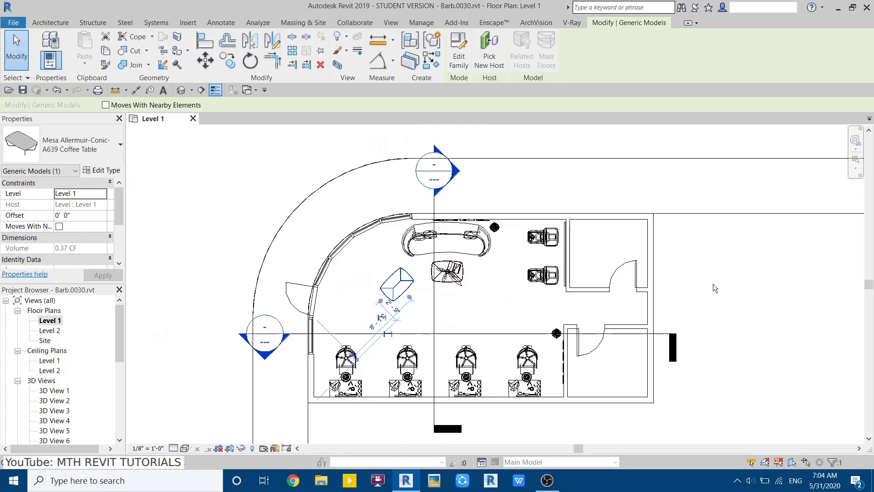
pyautogui.scroll(2, 364, 270)
pyautogui.scroll(-1, 324, 203)
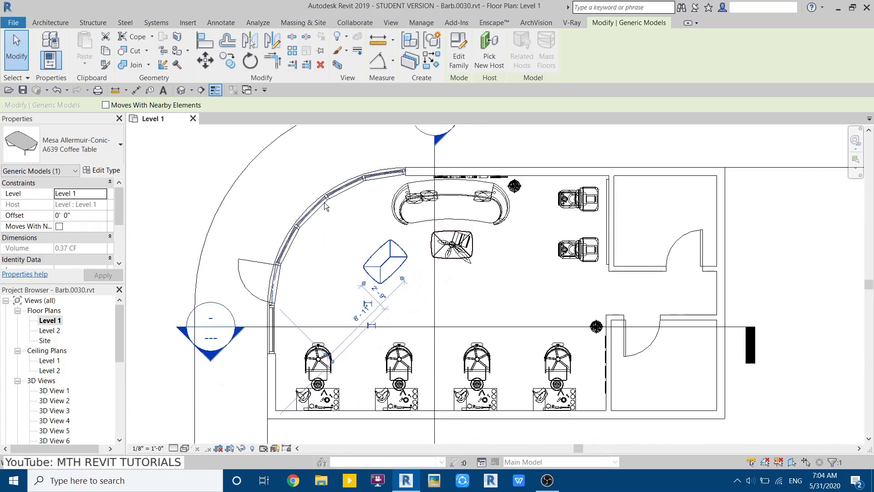
# Start a component and choose the Vintage Black Leather Armchair type.
pyautogui.scroll(1, 293, 252)
pyautogui.scroll(1, 293, 252)
pyautogui.click(50, 22)
pyautogui.click(137, 44)
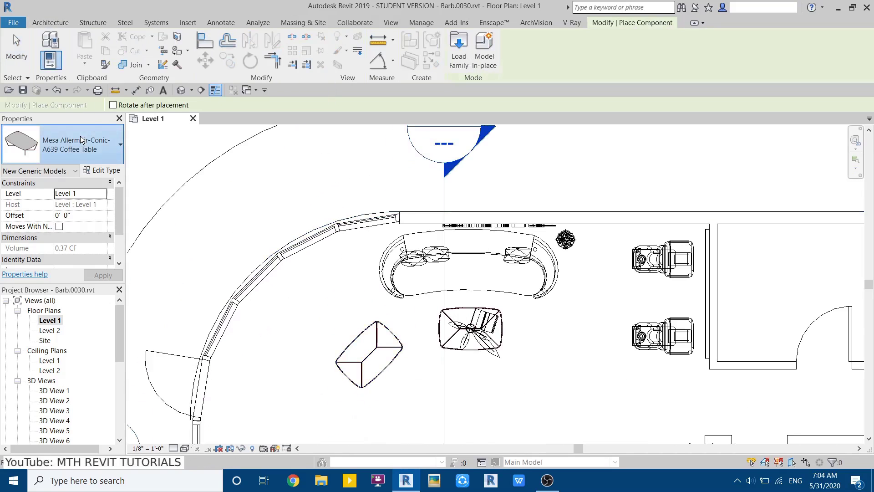
pyautogui.click(50, 157)
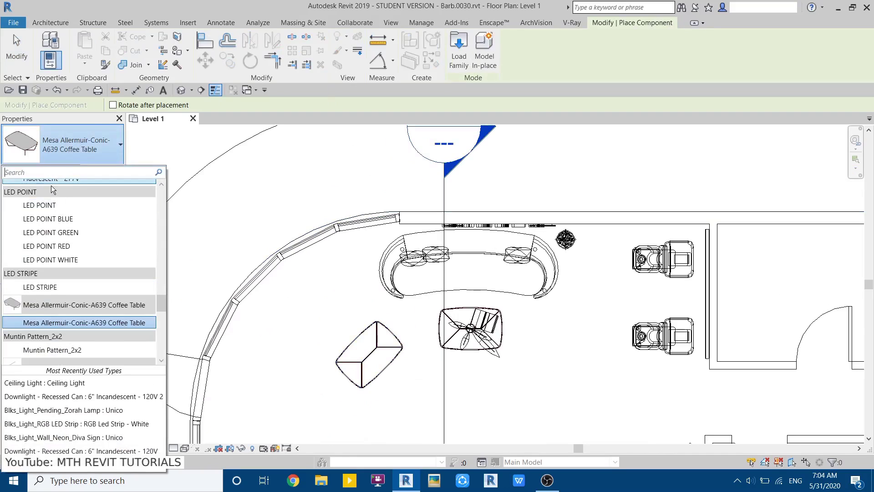
pyautogui.write('arm')
pyautogui.click(54, 207)
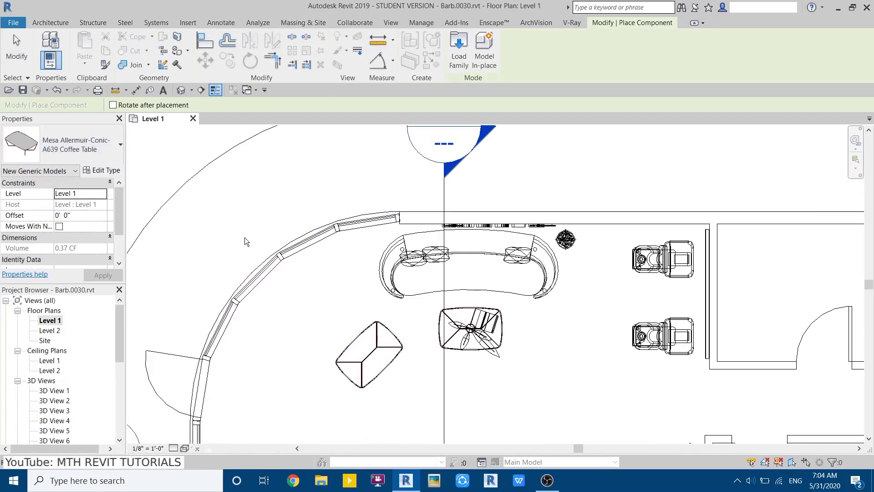
# Place two armchairs along the curved wall, turned to follow its curve.
pyautogui.scroll(1, 309, 273)
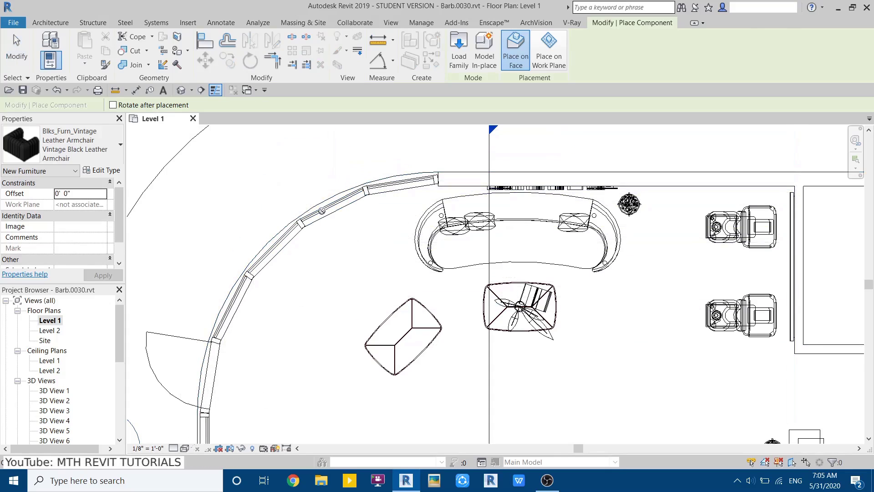
pyautogui.press('space')
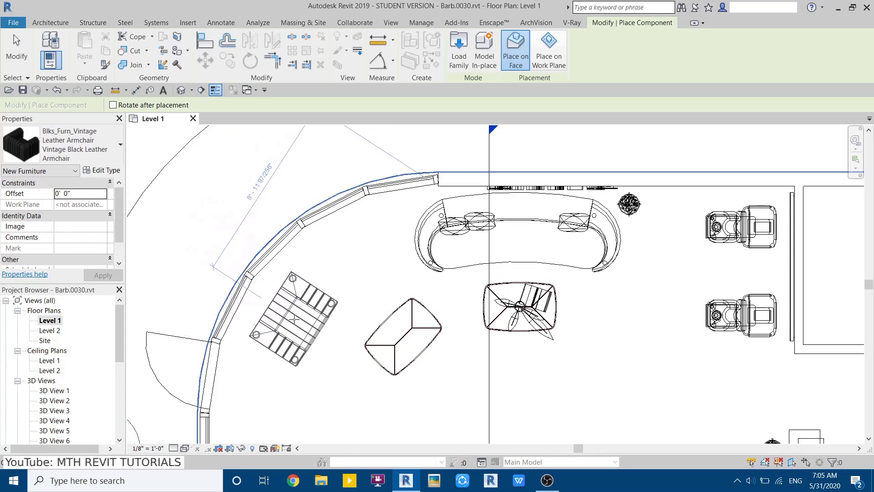
pyautogui.click(294, 320)
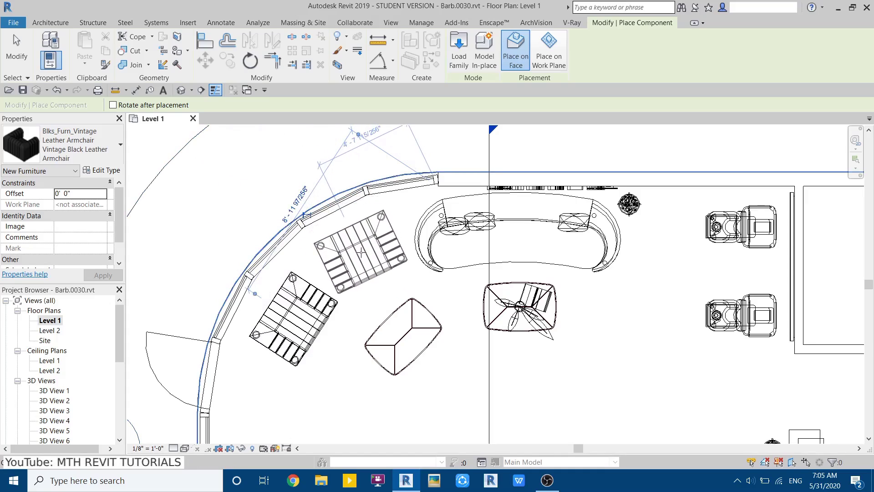
pyautogui.click(361, 252)
pyautogui.rightClick(464, 220)
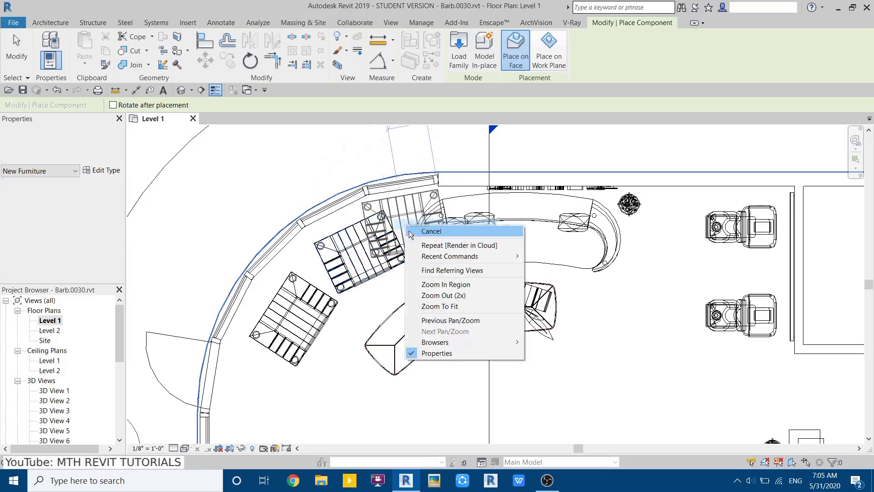
# Cancel the armchair placement from the right-click menu.
pyautogui.click(483, 227)
pyautogui.scroll(-1, 328, 252)
pyautogui.scroll(-4, 328, 253)
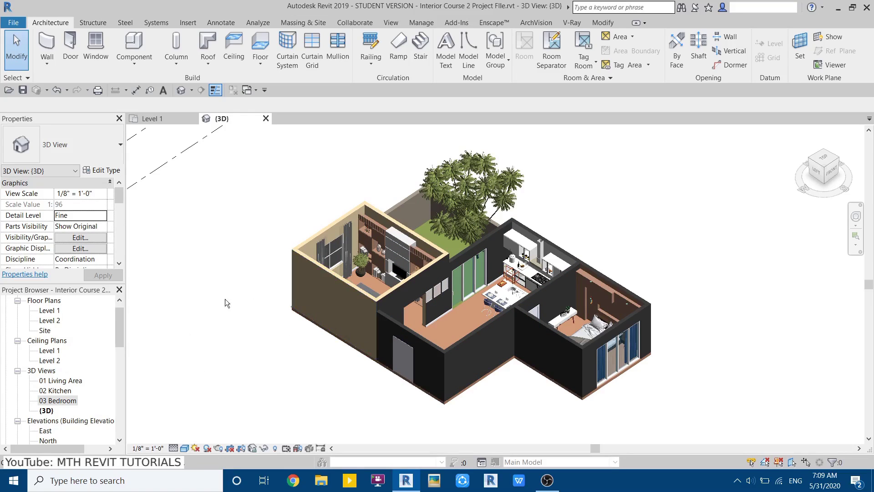
# Duplicate the {3D} view as {3D} Copy 1.
pyautogui.rightClick(50, 410)
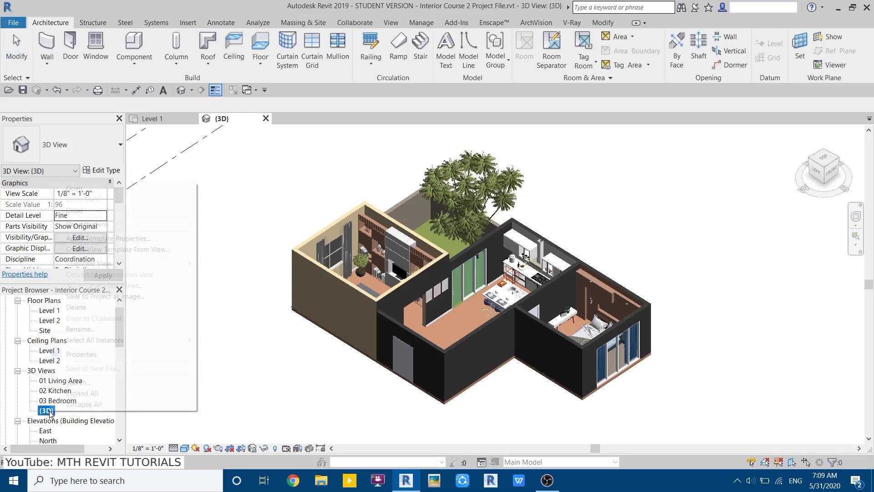
pyautogui.moveTo(129, 264)
pyautogui.click(218, 265)
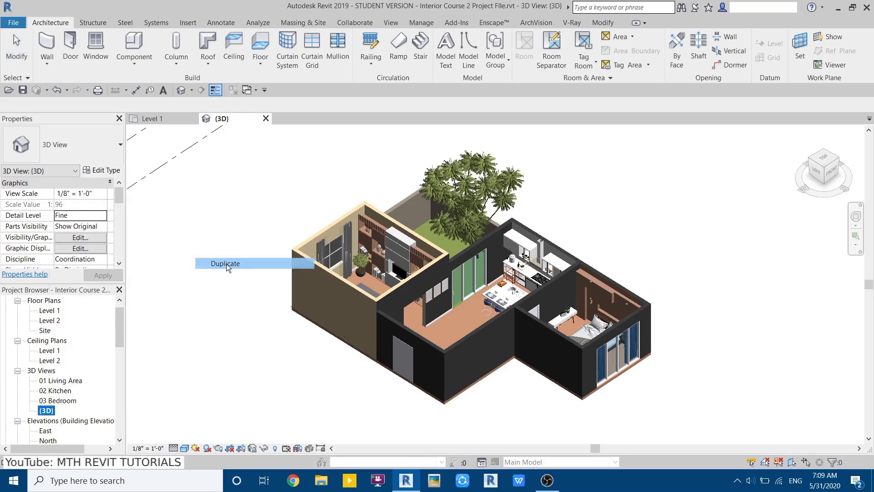
# Rename {3D} Copy 1 to 'Floor Plan Rendering'.
pyautogui.rightClick(64, 423)
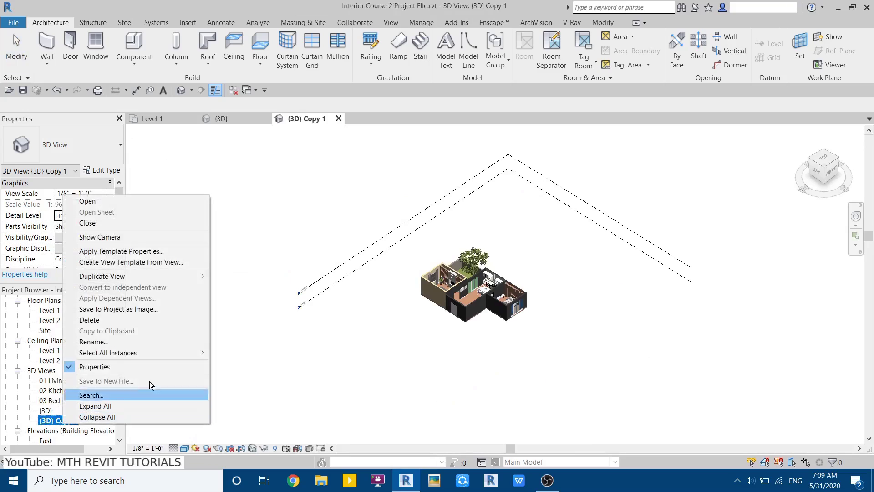
pyautogui.click(122, 339)
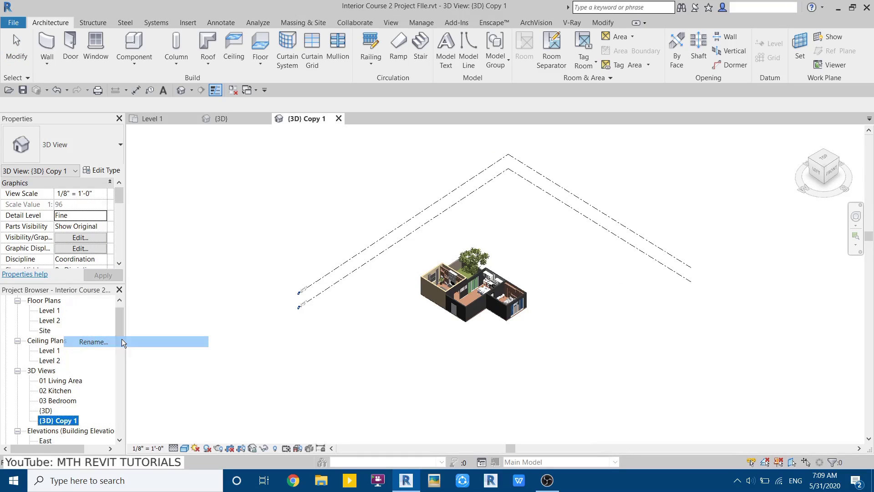
pyautogui.write('Fl')
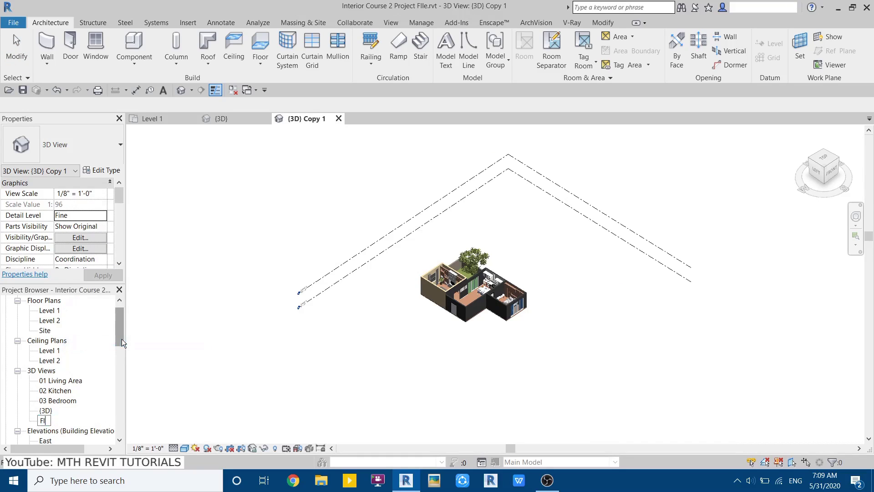
pyautogui.write('oor Plan Rendering')
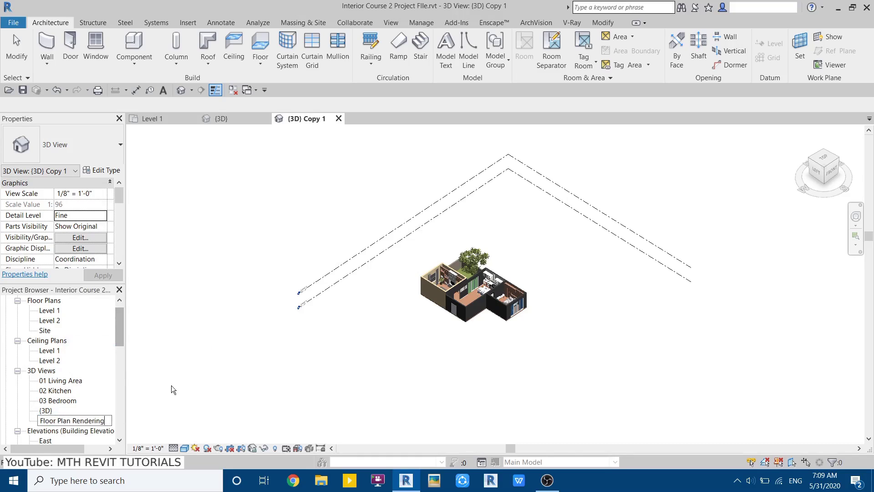
pyautogui.press('Return')
pyautogui.scroll(5, 383, 370)
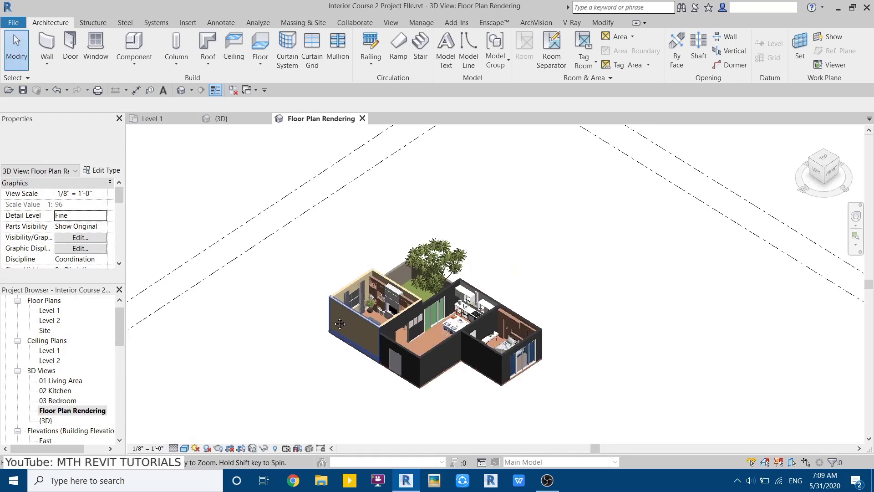
# Orbit the house and undo the view rename with Ctrl+Z.
pyautogui.keyDown('shift'); pyautogui.moveTo(364, 351); pyautogui.dragTo(246, 298, button='middle'); pyautogui.keyUp('shift')
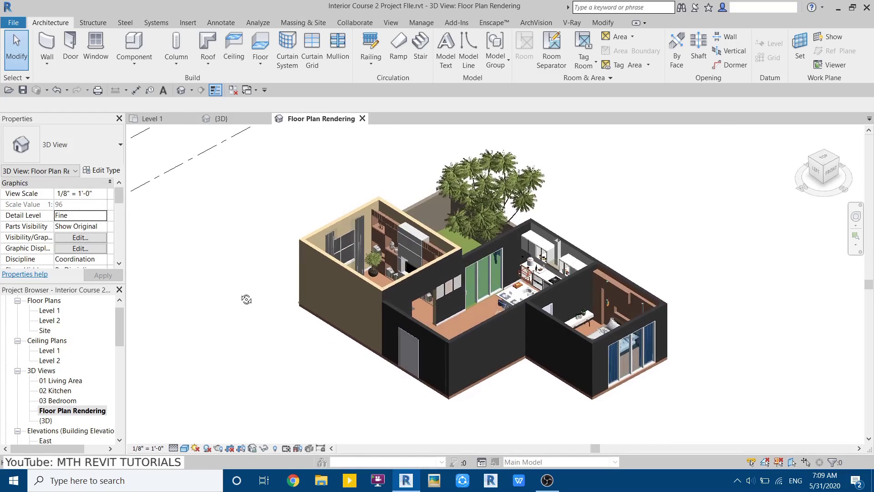
pyautogui.scroll(2, 441, 325)
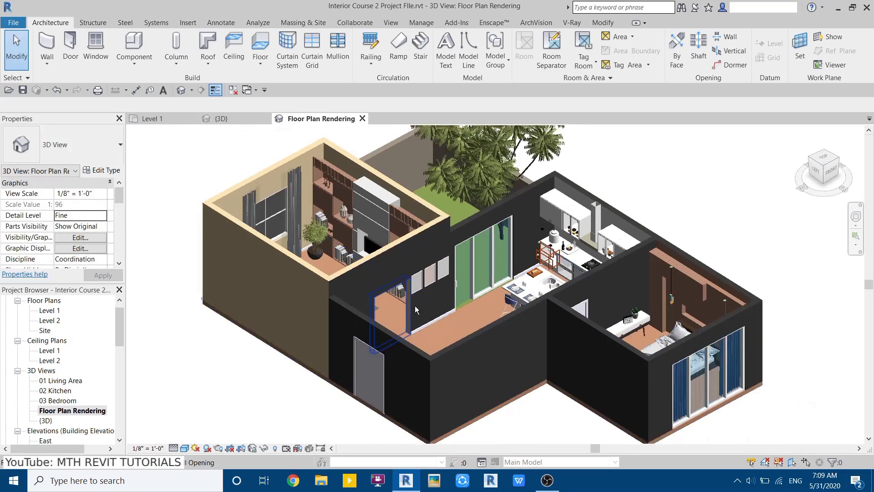
pyautogui.hotkey('ctrl', 'z')
pyautogui.scroll(-2, 414, 306)
pyautogui.moveTo(451, 393); pyautogui.dragTo(458, 386, button='middle')
pyautogui.scroll(-1, 457, 385)
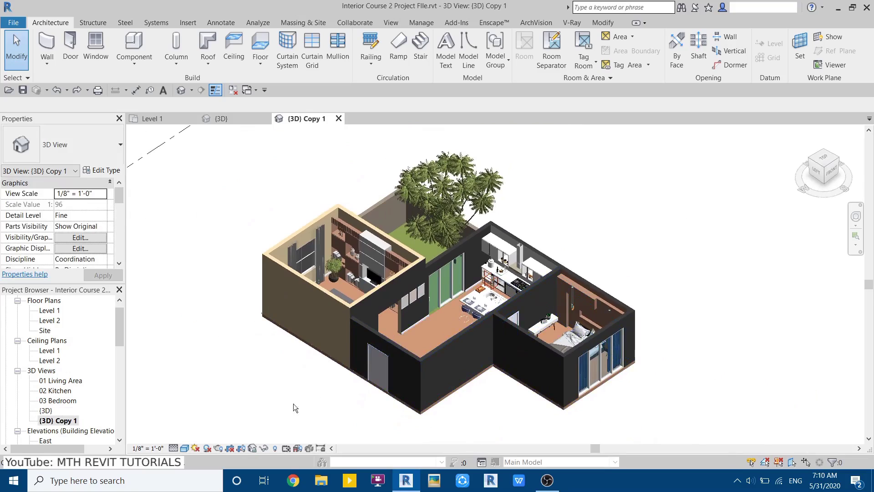
# Save the current 3D orientation and lock the view.
pyautogui.click(253, 450)
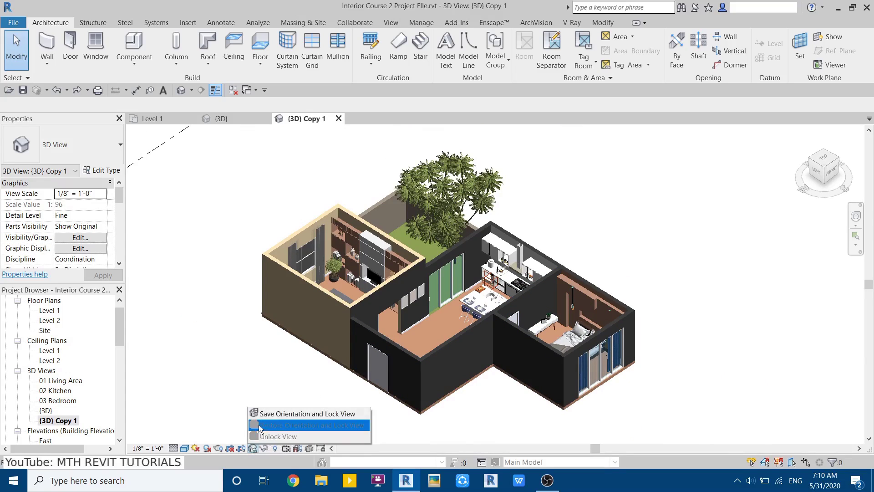
pyautogui.click(284, 415)
pyautogui.scroll(2, 600, 270)
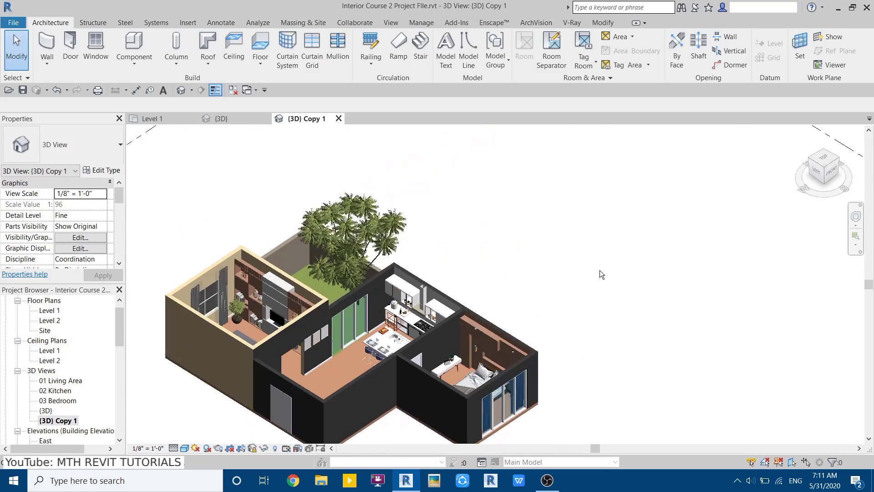
pyautogui.scroll(-5, 541, 301)
# Select and deselect a level, then centre the house in the view.
pyautogui.click(727, 157)
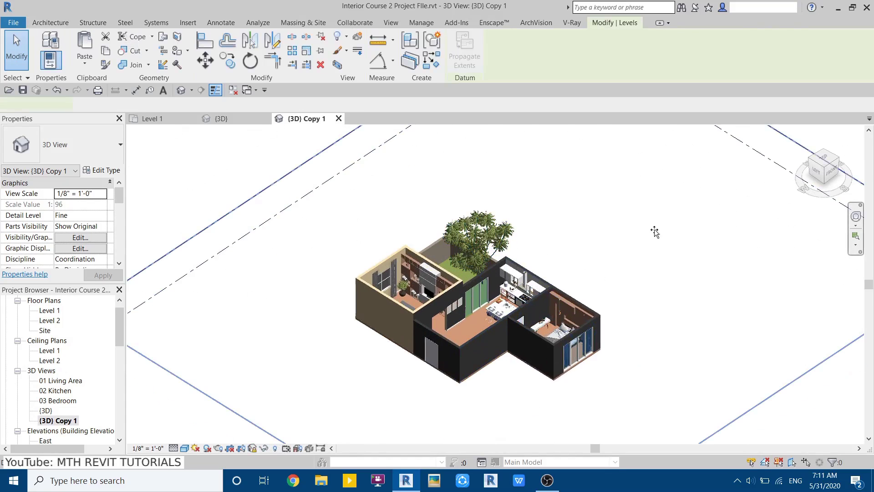
pyautogui.click(742, 297)
pyautogui.scroll(-3, 590, 272)
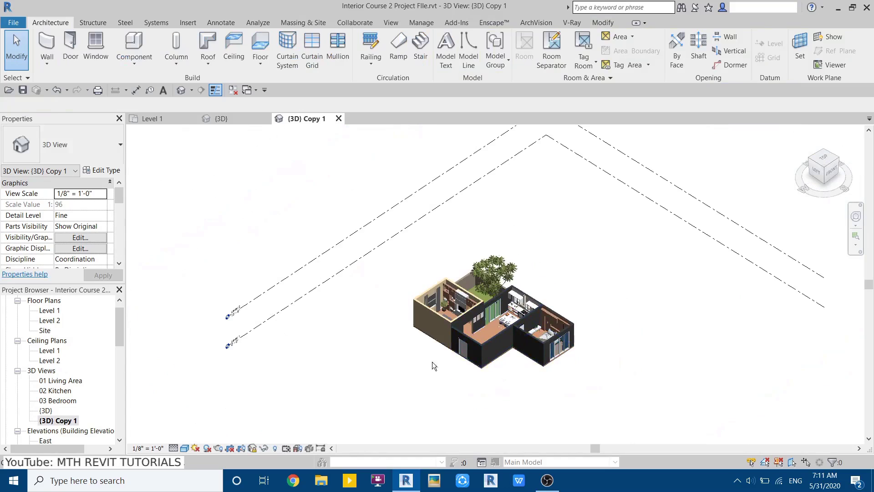
pyautogui.scroll(5, 488, 438)
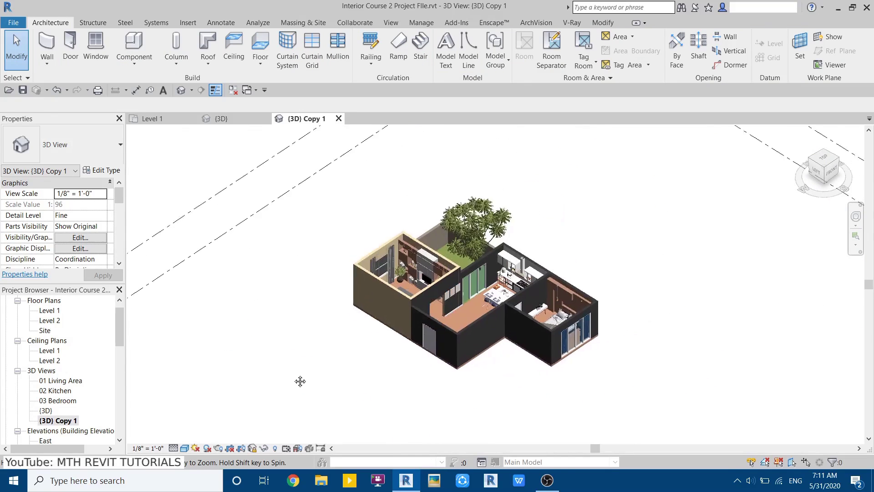
pyautogui.moveTo(385, 356); pyautogui.dragTo(307, 316, button='middle')
pyautogui.scroll(2, 367, 311)
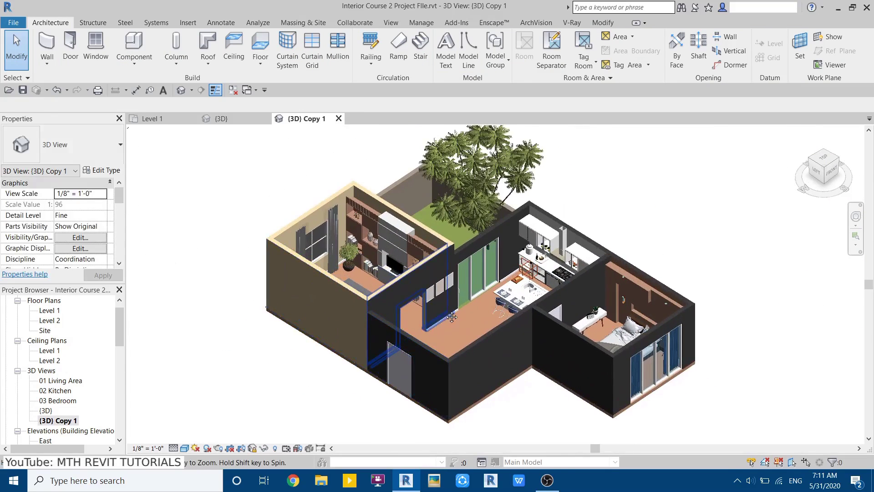
pyautogui.scroll(1, 452, 364)
# Set five living-area and kitchen walls to a 3' Unconnected Height.
pyautogui.click(552, 286)
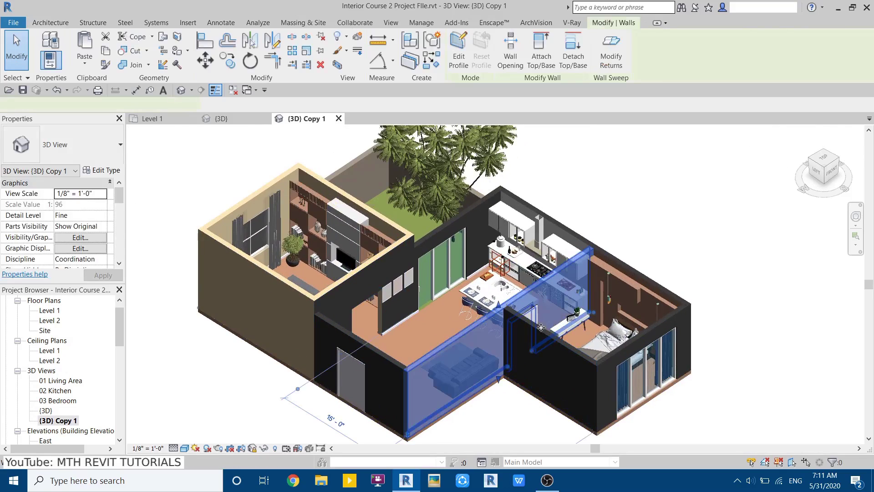
pyautogui.keyDown('ctrl'); pyautogui.click(346, 342); pyautogui.keyUp('ctrl')
pyautogui.keyDown('ctrl'); pyautogui.click(348, 299); pyautogui.keyUp('ctrl')
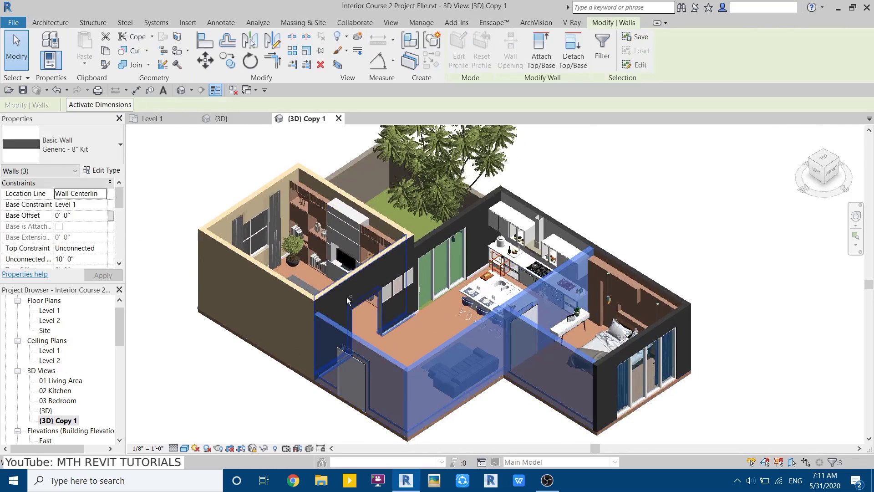
pyautogui.keyDown('ctrl'); pyautogui.click(349, 282); pyautogui.keyUp('ctrl')
pyautogui.keyDown('ctrl'); pyautogui.click(289, 280); pyautogui.keyUp('ctrl')
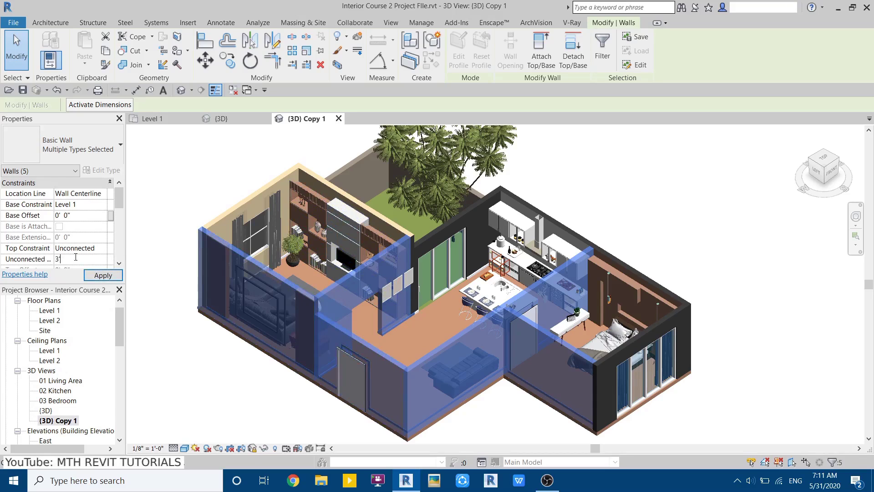
pyautogui.press('Return')
pyautogui.click(245, 412)
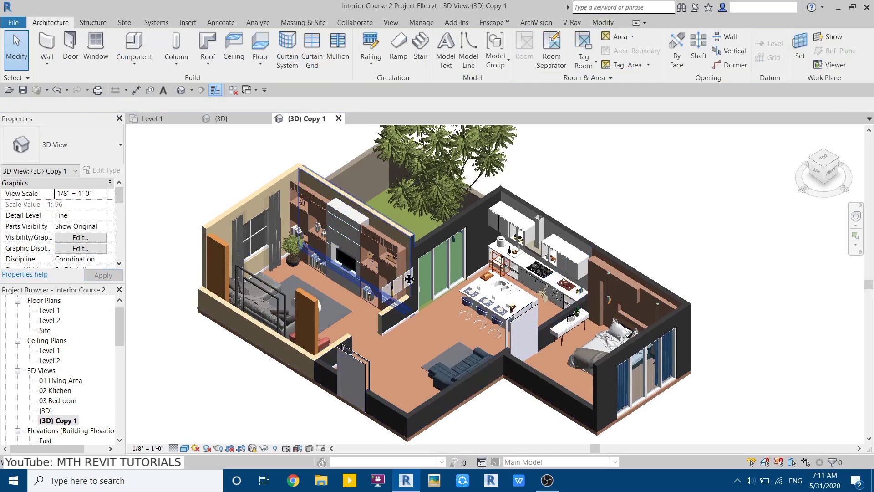
# Zoom out until the view's crop region boundary appears around the house.
pyautogui.scroll(5, 409, 278)
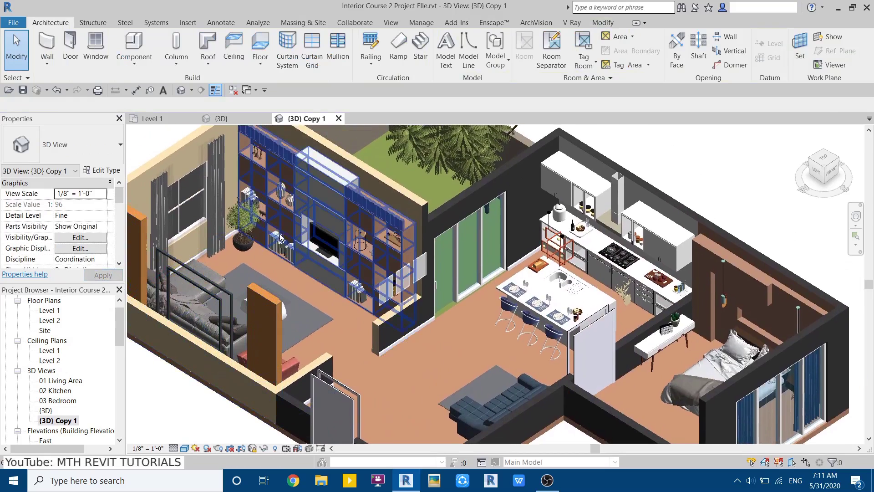
pyautogui.scroll(-6, 282, 238)
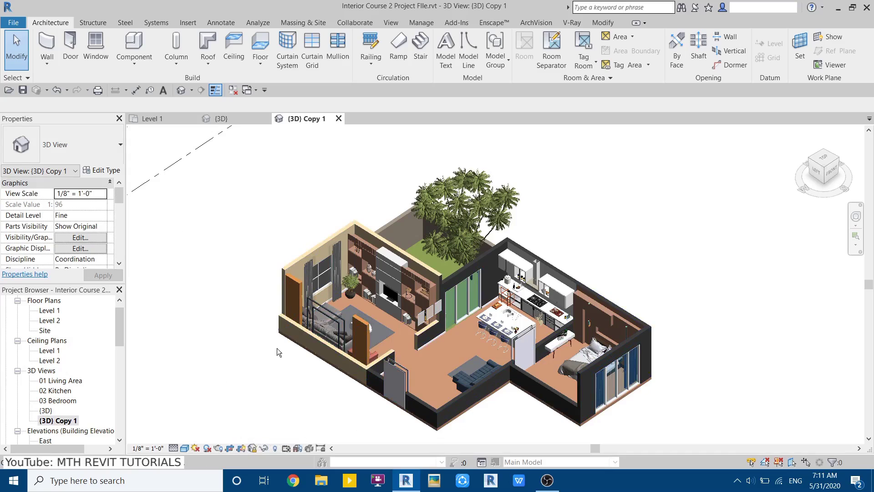
pyautogui.scroll(-1, 253, 302)
pyautogui.scroll(-3, 254, 301)
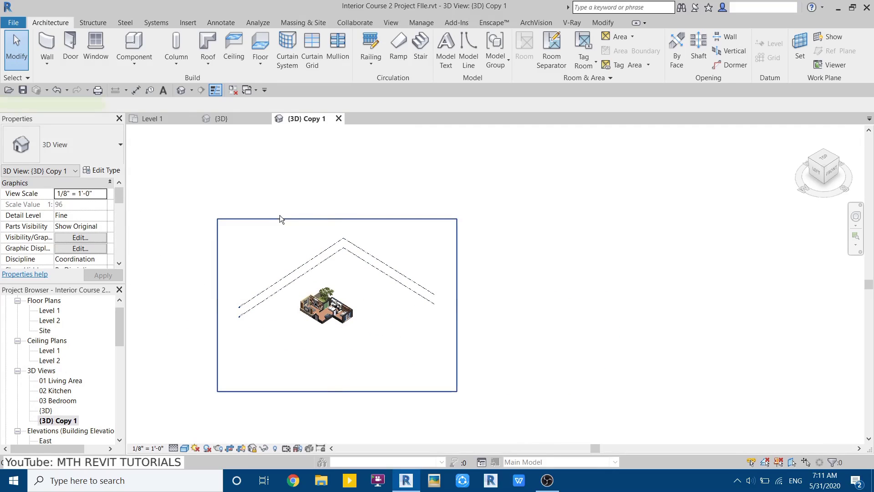
# Select the crop region and drag all four edges in toward the house.
pyautogui.click(279, 219)
pyautogui.scroll(2, 357, 325)
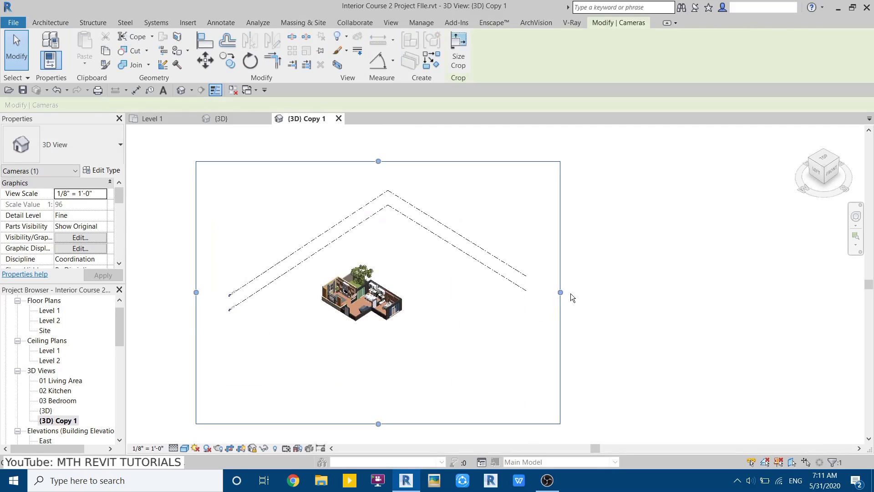
pyautogui.moveTo(567, 293); pyautogui.dragTo(421, 308)
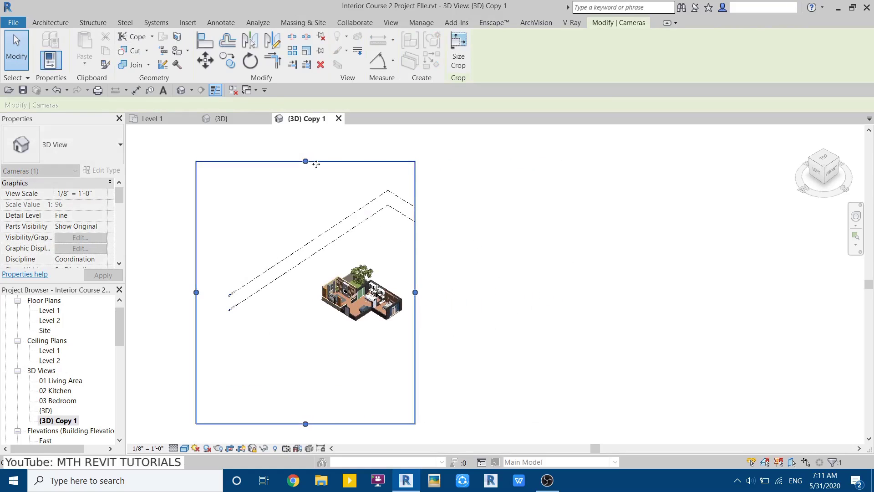
pyautogui.moveTo(316, 164); pyautogui.dragTo(313, 249)
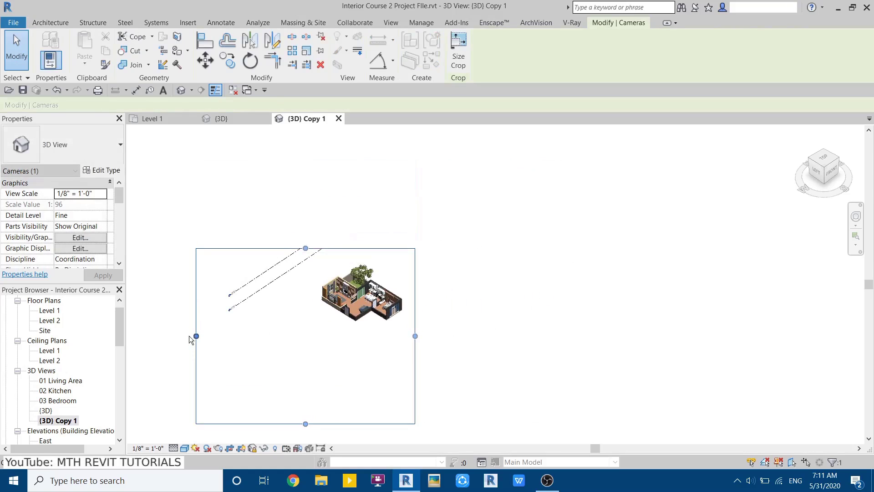
pyautogui.moveTo(196, 336); pyautogui.dragTo(300, 337)
pyautogui.moveTo(358, 423); pyautogui.dragTo(366, 336)
# Tighten the crop's top, left and right edges closer to the model.
pyautogui.scroll(3, 360, 228)
pyautogui.moveTo(361, 268); pyautogui.dragTo(361, 291)
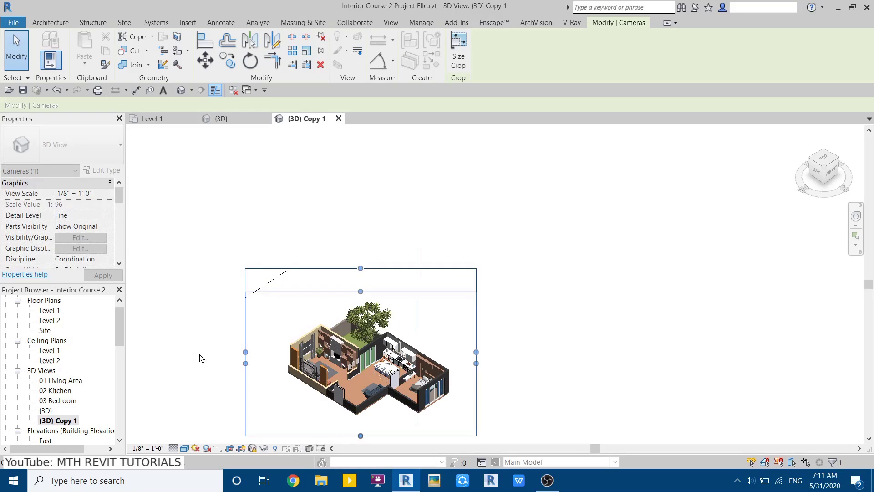
pyautogui.moveTo(245, 363); pyautogui.dragTo(264, 363)
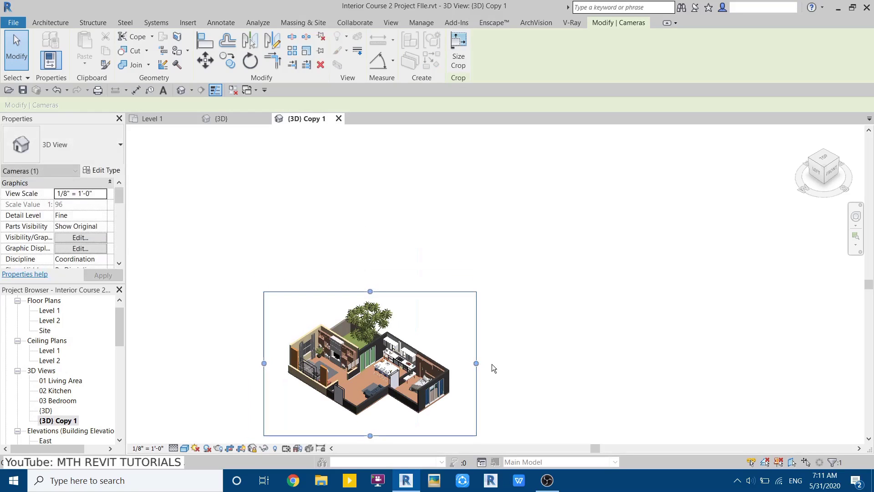
pyautogui.moveTo(476, 363); pyautogui.dragTo(461, 364)
pyautogui.scroll(2, 410, 361)
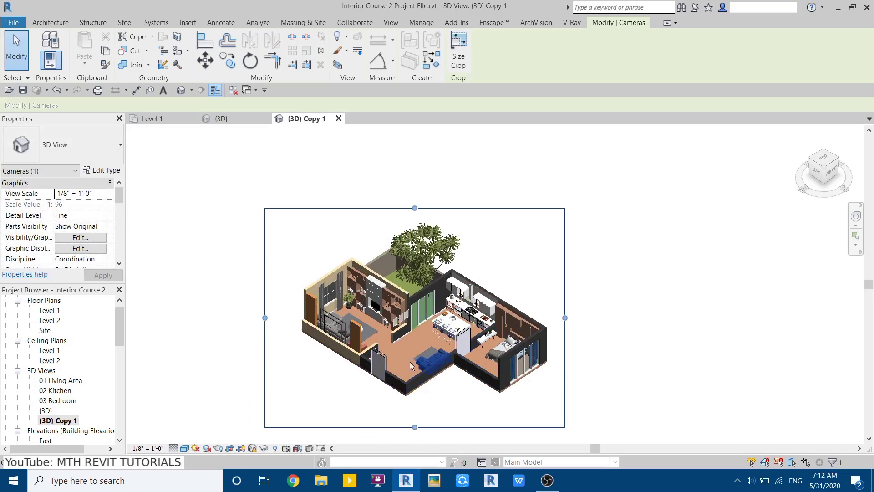
pyautogui.scroll(1, 410, 361)
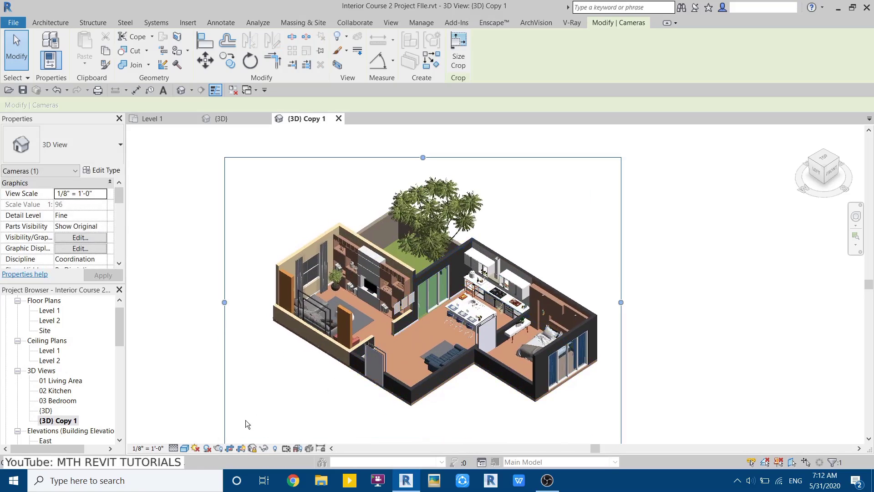
# In Rendering settings, choose Medium quality and 300 DPI printer resolution.
pyautogui.click(217, 448)
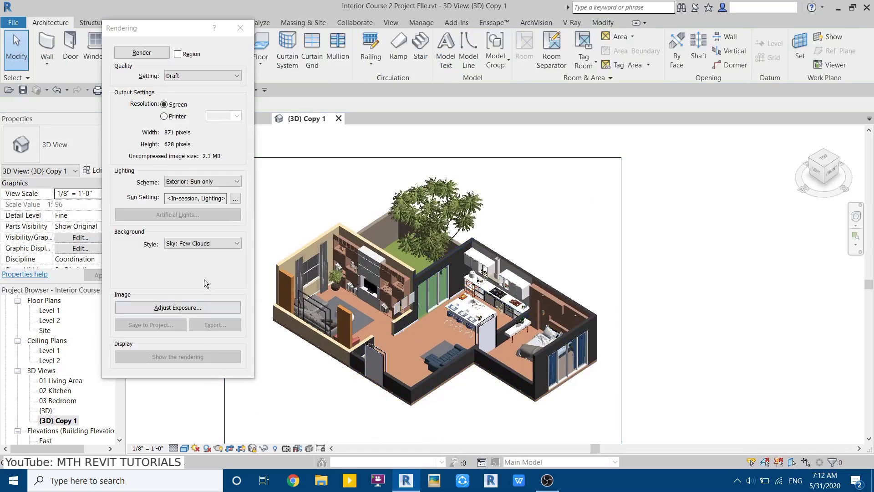
pyautogui.click(187, 76)
pyautogui.click(182, 93)
pyautogui.click(177, 116)
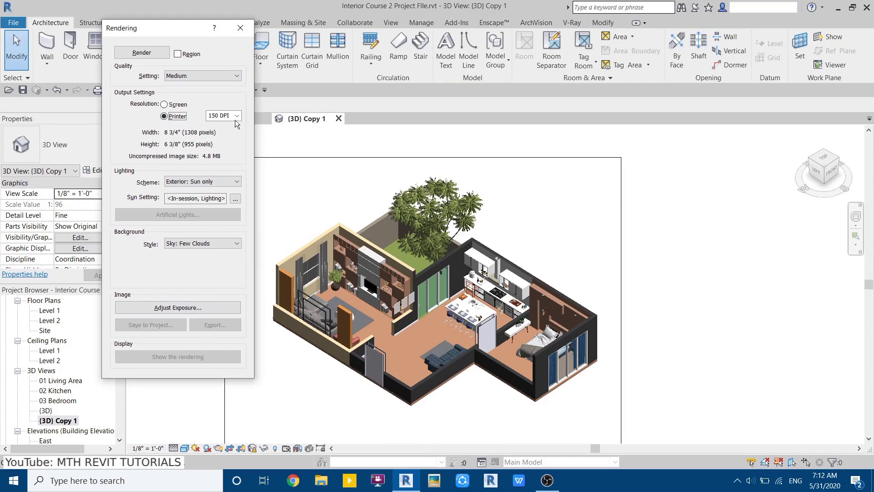
pyautogui.click(235, 120)
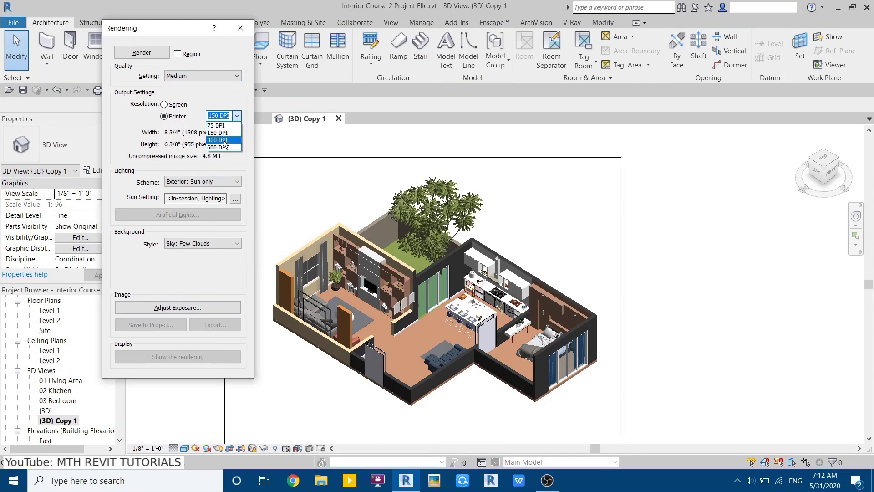
pyautogui.click(224, 140)
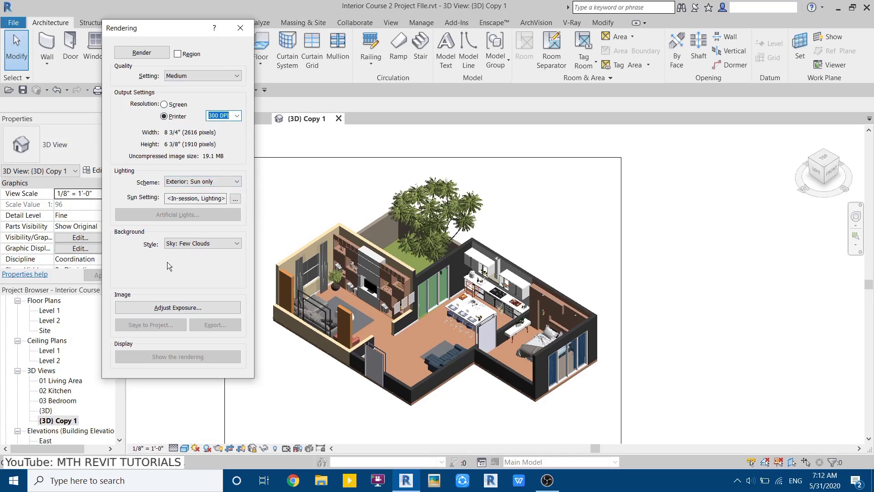
# Set the background to a light blue Color, RGB 159-209-255.
pyautogui.click(204, 244)
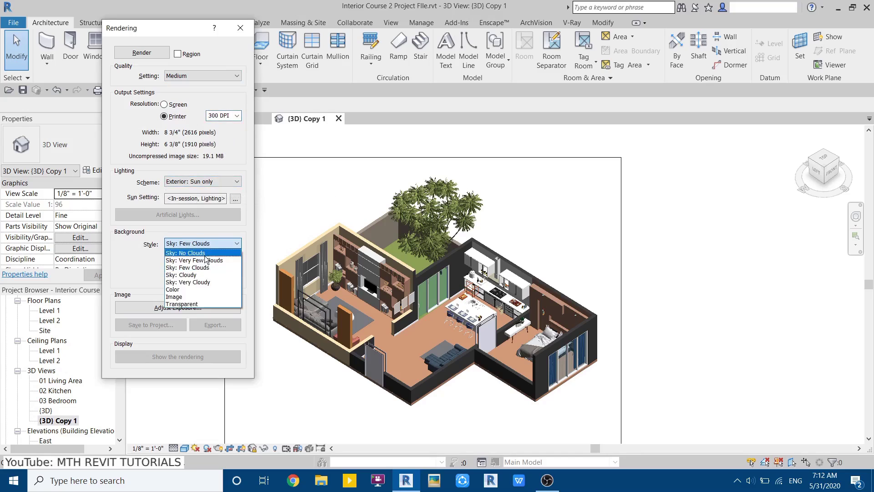
pyautogui.click(194, 291)
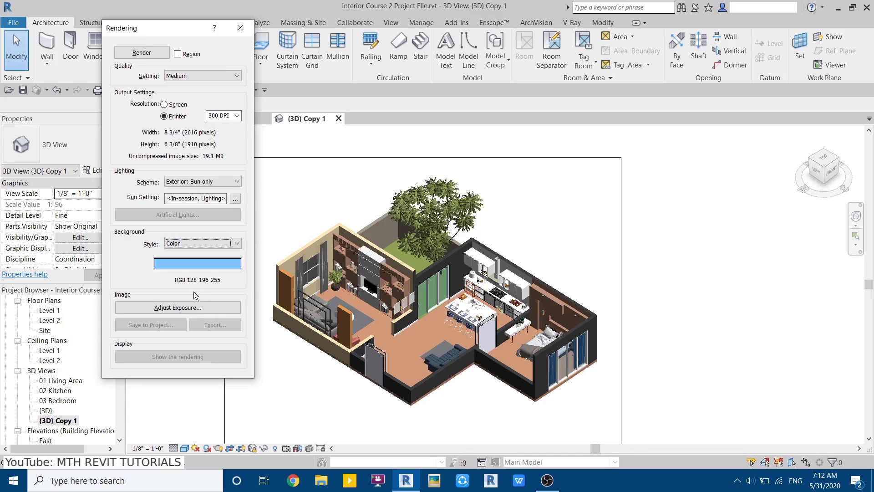
pyautogui.click(201, 263)
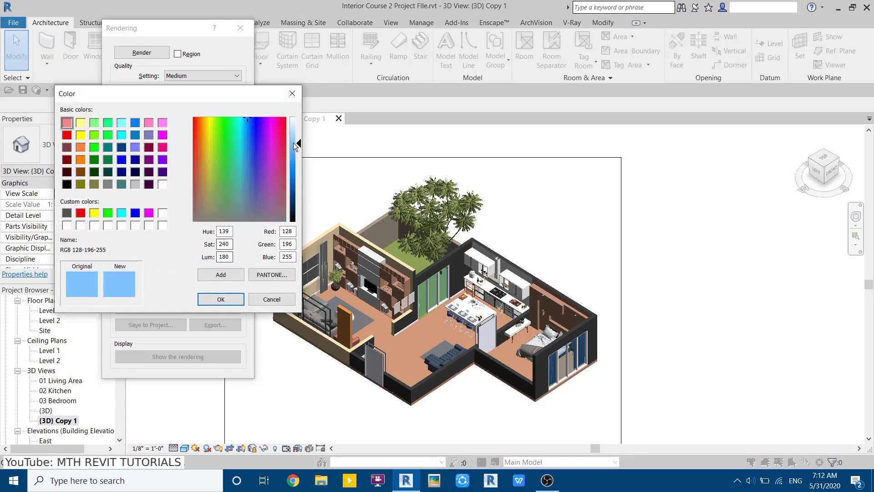
pyautogui.moveTo(294, 143); pyautogui.dragTo(299, 137)
pyautogui.click(222, 299)
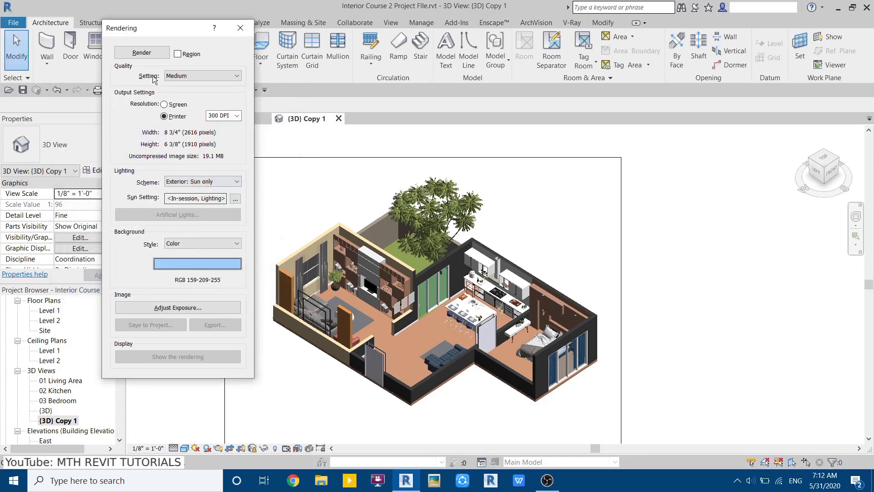
# Render the 3D view against the light blue background and zoom and pan to inspect the result.
pyautogui.click(142, 52)
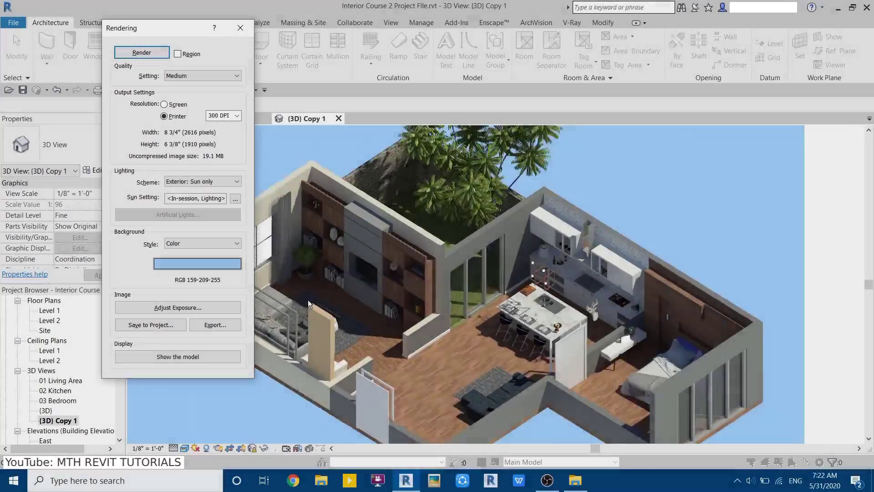
pyautogui.scroll(-5, 521, 314)
pyautogui.scroll(4, 520, 315)
pyautogui.scroll(-5, 501, 371)
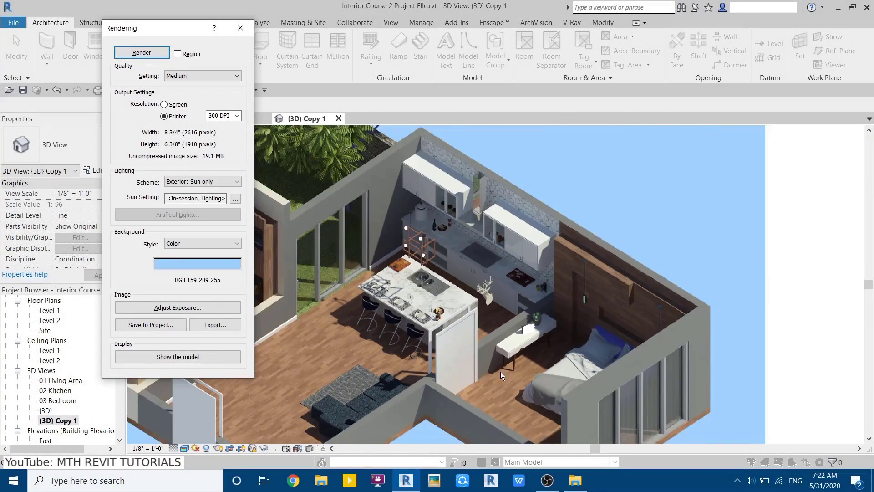
pyautogui.scroll(-4, 474, 305)
pyautogui.moveTo(492, 299); pyautogui.dragTo(518, 303, button='middle')
pyautogui.scroll(5, 651, 356)
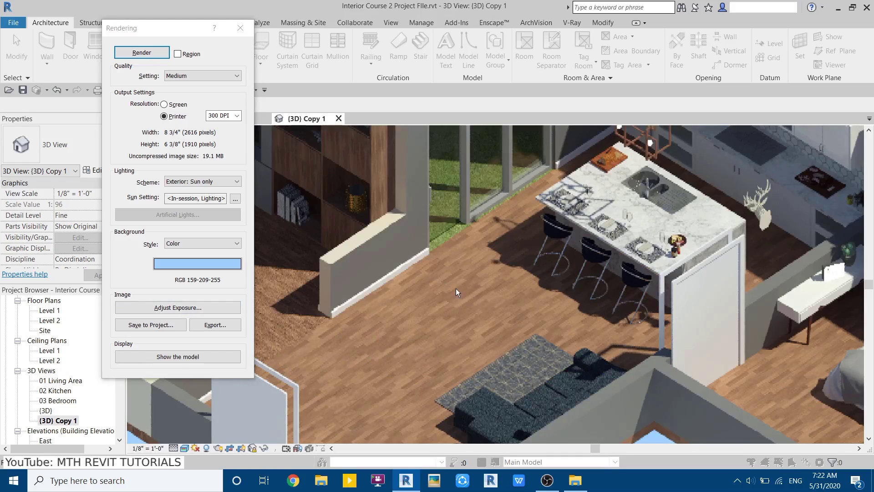
pyautogui.scroll(-5, 456, 291)
pyautogui.moveTo(445, 299); pyautogui.dragTo(442, 349, button='middle')
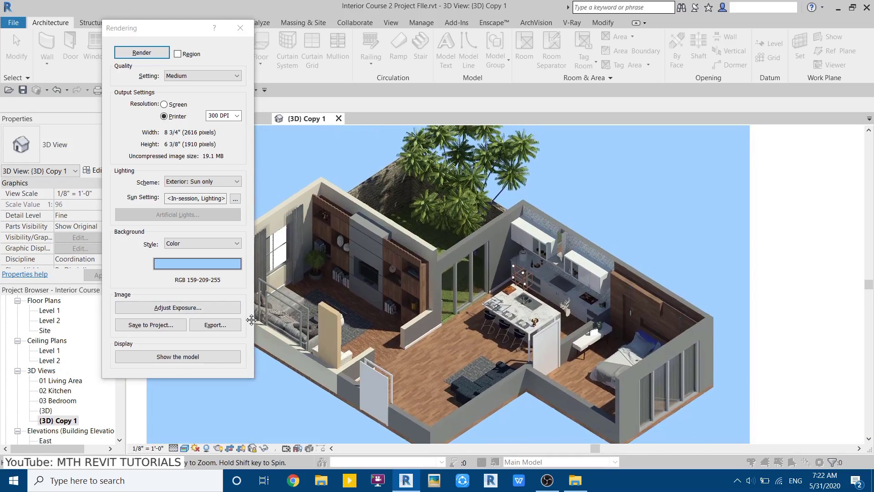
# Export the rendered image to the Desktop as 'Floor Plan Rendering' and minimize Revit.
pyautogui.click(210, 326)
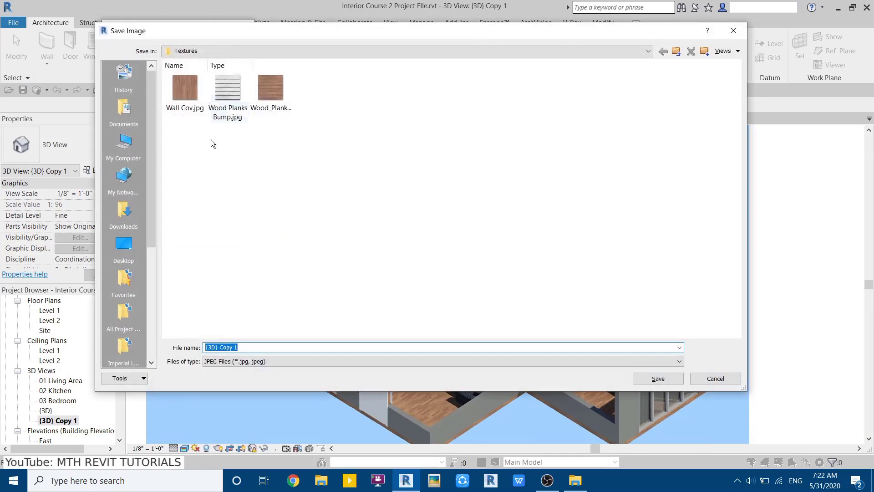
pyautogui.click(123, 248)
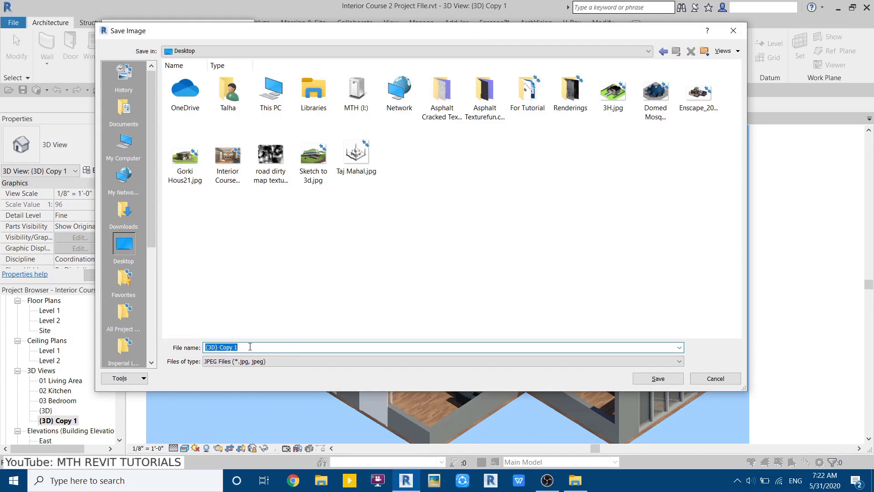
pyautogui.write('Floor Plan Rendering')
pyautogui.press('Return')
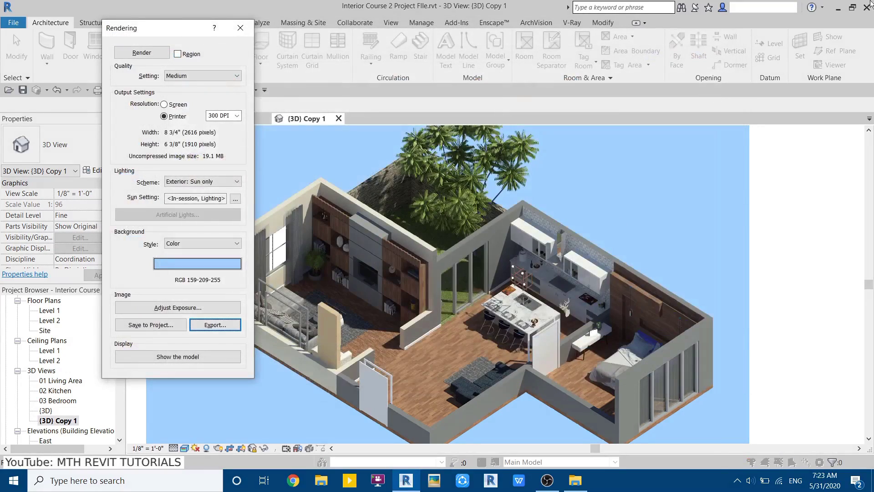
pyautogui.click(838, 8)
# Open Floor Plan Rendering in Picasa and zoom in toward the kitchen and bedroom.
pyautogui.doubleClick(118, 133)
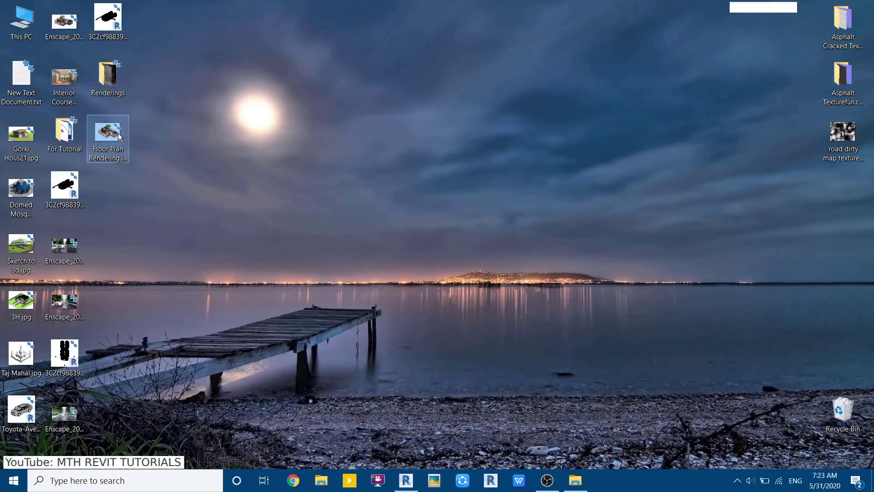
pyautogui.scroll(3, 536, 227)
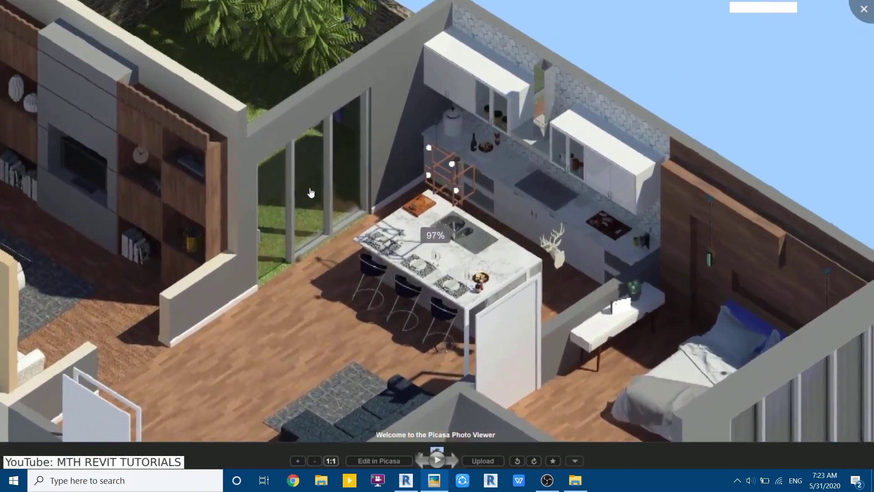
pyautogui.scroll(-3, 535, 226)
pyautogui.scroll(3, 187, 158)
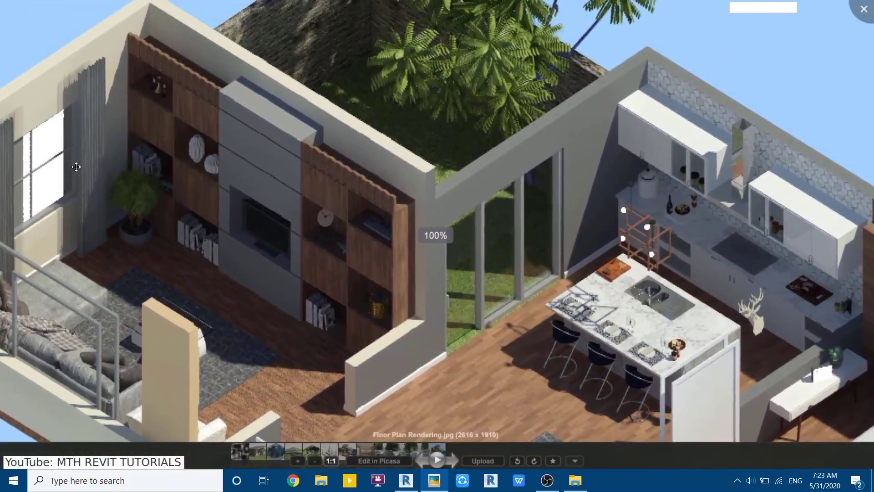
pyautogui.moveTo(807, 242); pyautogui.dragTo(559, 167)
pyautogui.scroll(-2, 559, 166)
pyautogui.scroll(-2, 559, 166)
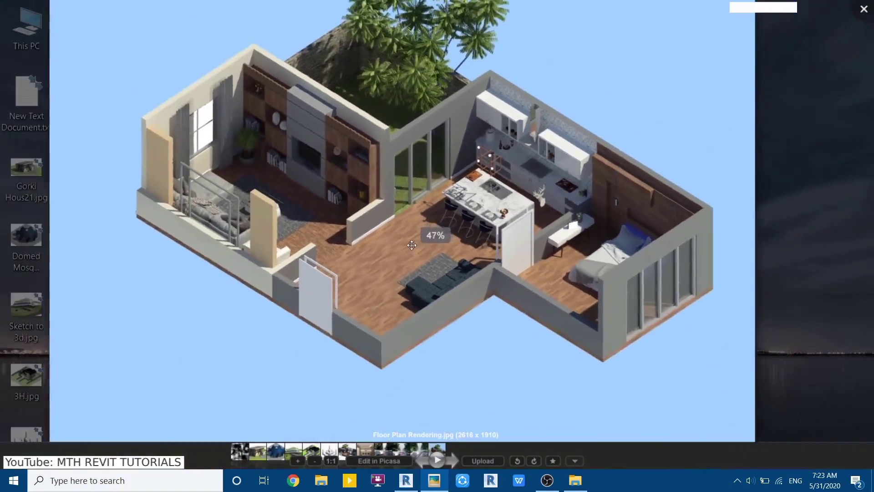
pyautogui.scroll(5, 149, 219)
pyautogui.scroll(2, 148, 219)
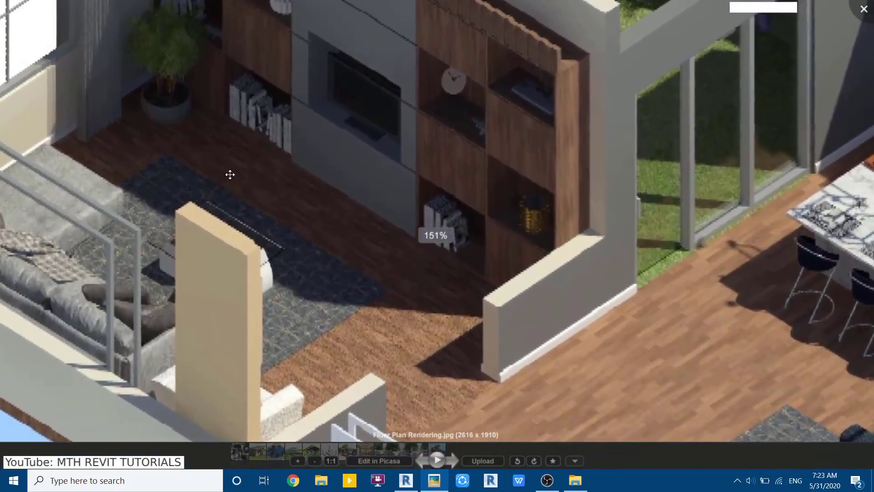
# Look over the kitchen and living room, then close Picasa and return to Revit.
pyautogui.moveTo(554, 201); pyautogui.dragTo(185, 269)
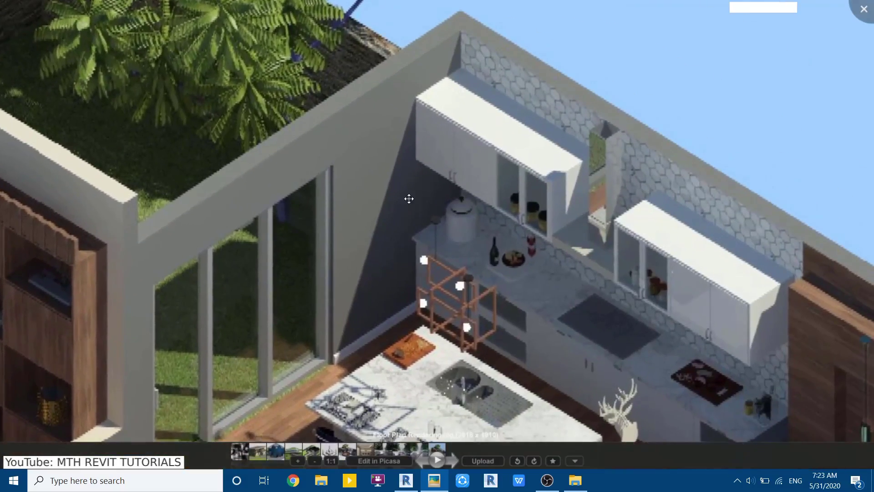
pyautogui.scroll(-2, 408, 197)
pyautogui.scroll(1, 367, 188)
pyautogui.moveTo(367, 188); pyautogui.dragTo(454, 244)
pyautogui.scroll(-1, 453, 244)
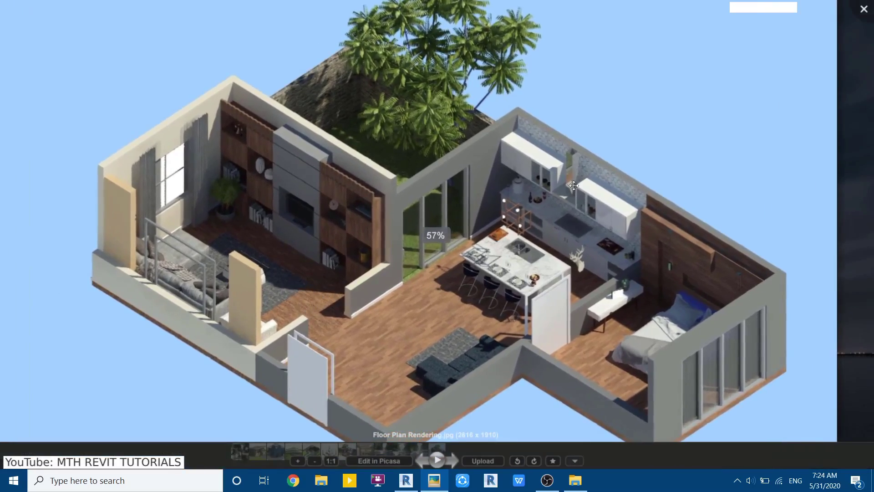
pyautogui.click(864, 8)
pyautogui.click(406, 486)
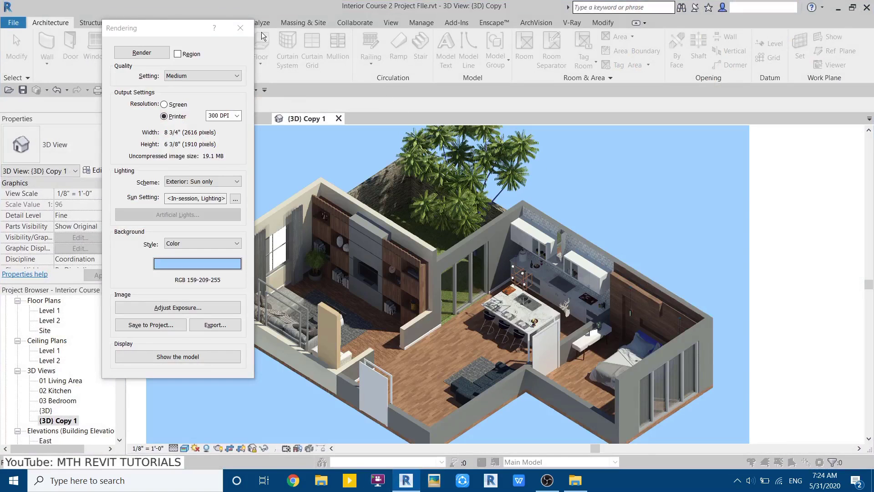
# Close the rendering settings, zoom into the kitchen and select the Upper Cabinet-Double Door-Wall 48" cabinet.
pyautogui.click(249, 28)
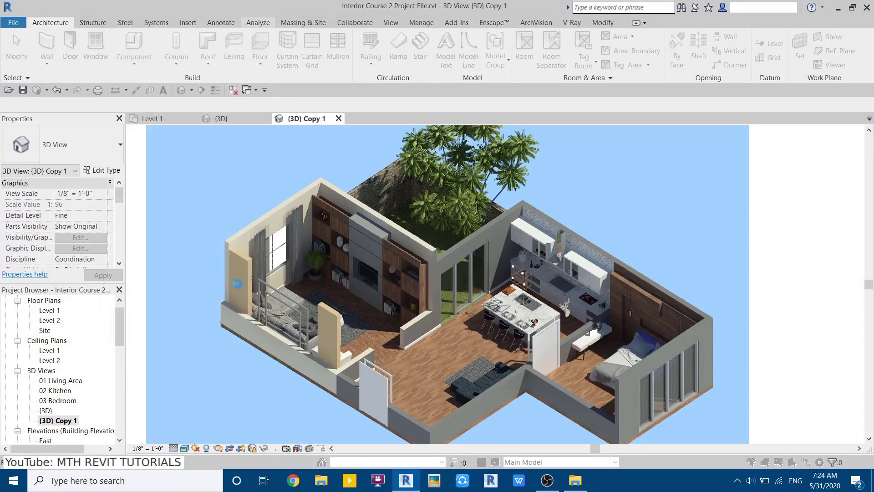
pyautogui.scroll(5, 602, 253)
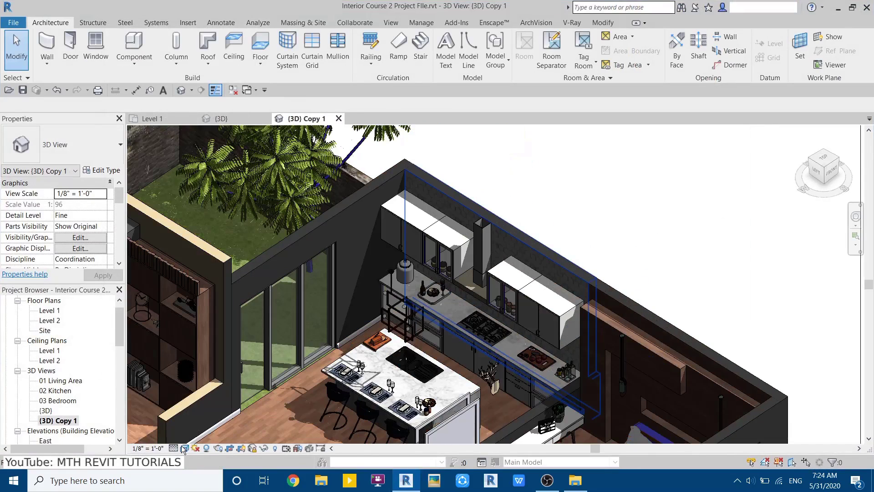
pyautogui.scroll(5, 495, 302)
pyautogui.click(484, 294)
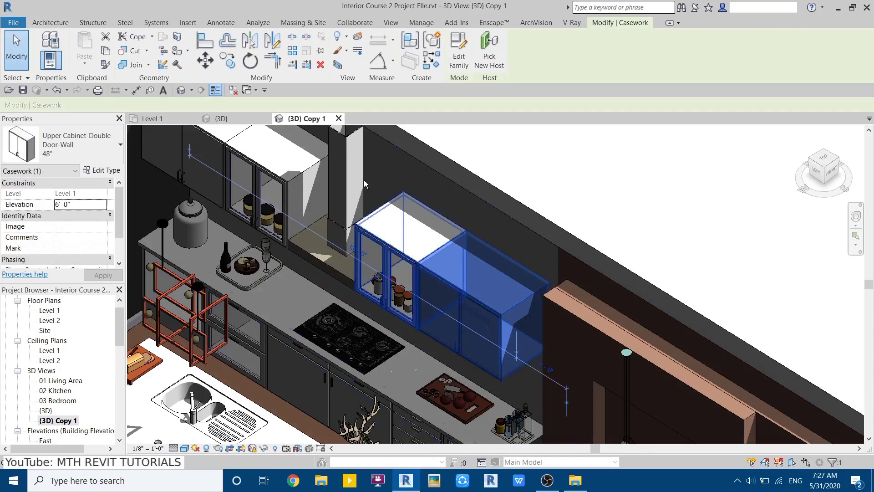
# In the cabinet's type properties, copy the Cabinet Material value 015 Cabintet into Door/Drawer Material.
pyautogui.click(103, 172)
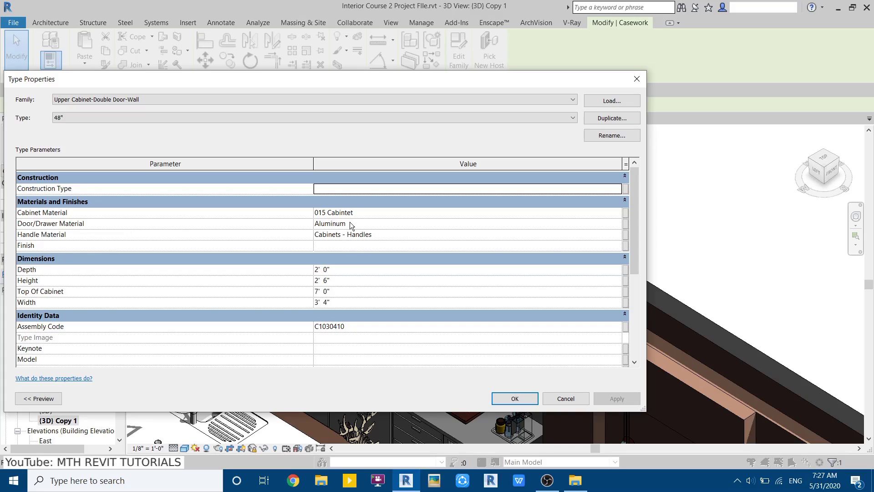
pyautogui.click(618, 223)
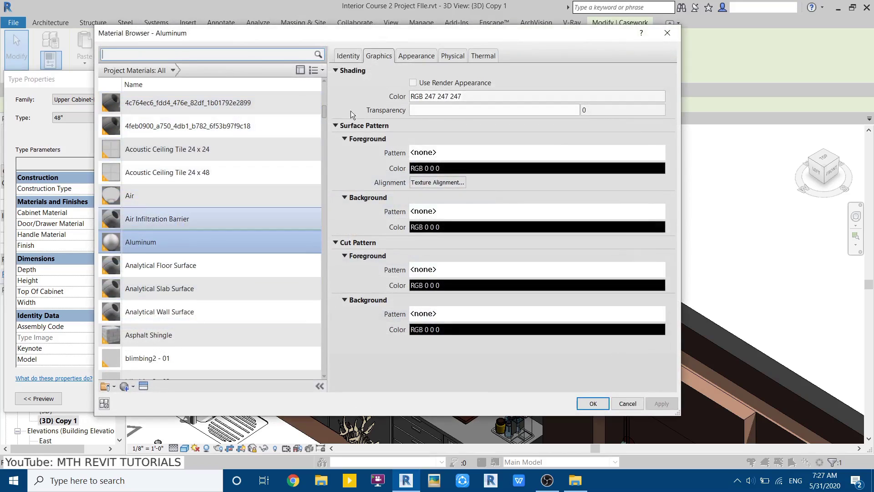
pyautogui.click(667, 33)
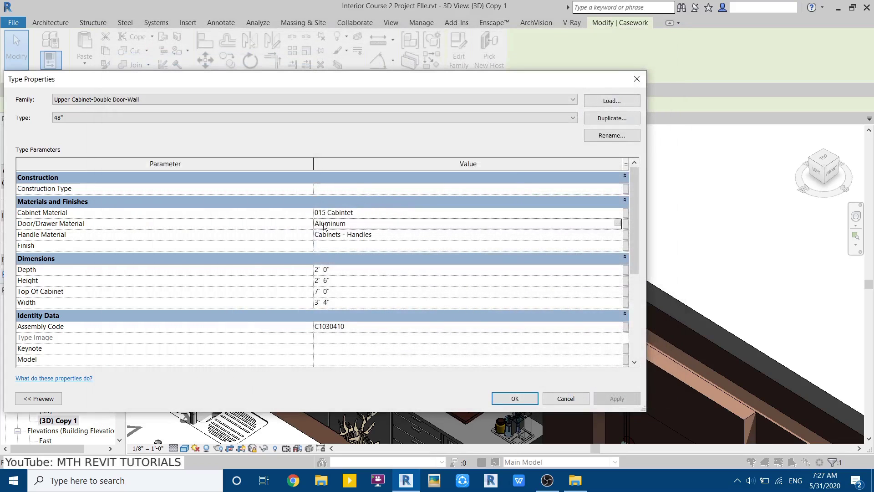
pyautogui.click(370, 213)
pyautogui.hotkey('ctrl', 'c')
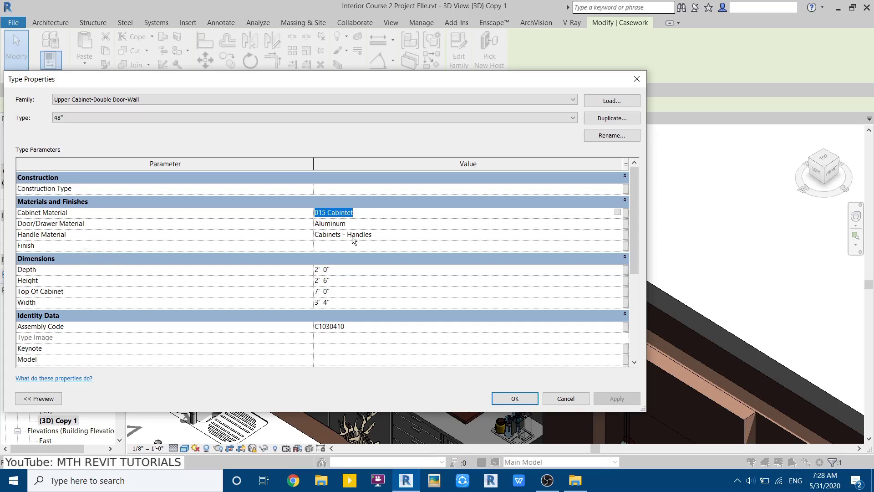
pyautogui.click(372, 224)
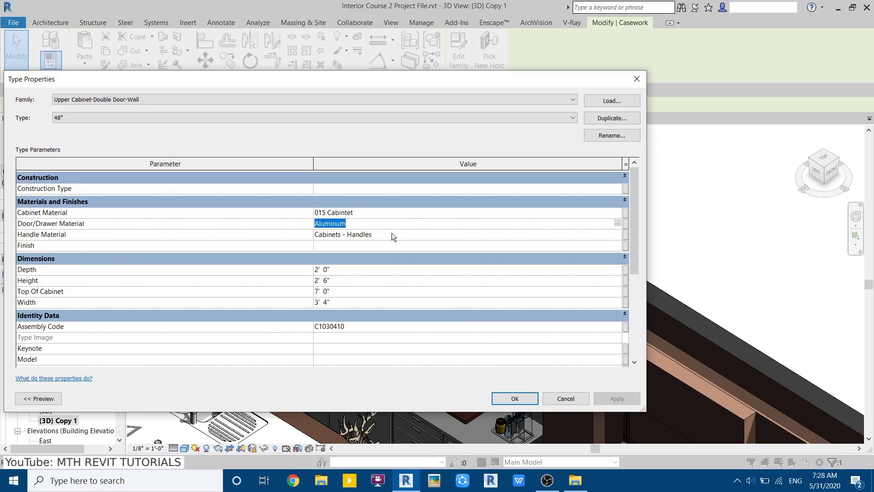
pyautogui.hotkey('ctrl', 'v')
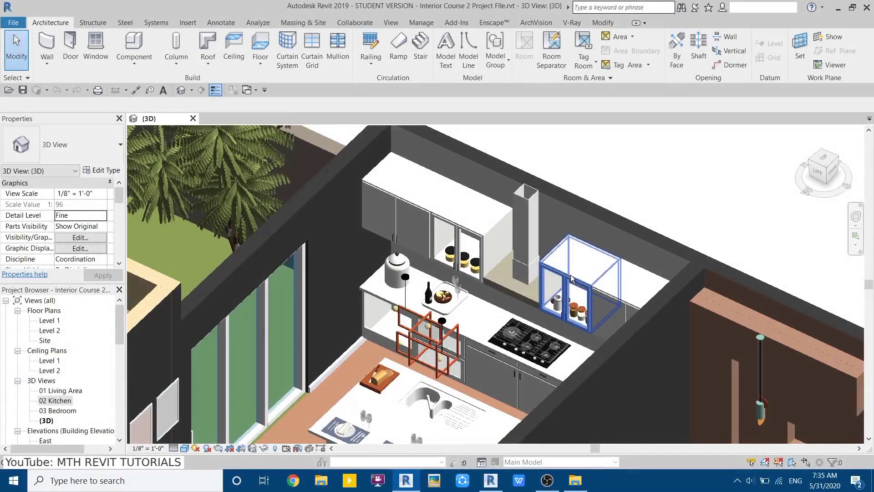
# Zoom out to show the whole house and open the 02 Kitchen 3D view.
pyautogui.scroll(-6, 572, 284)
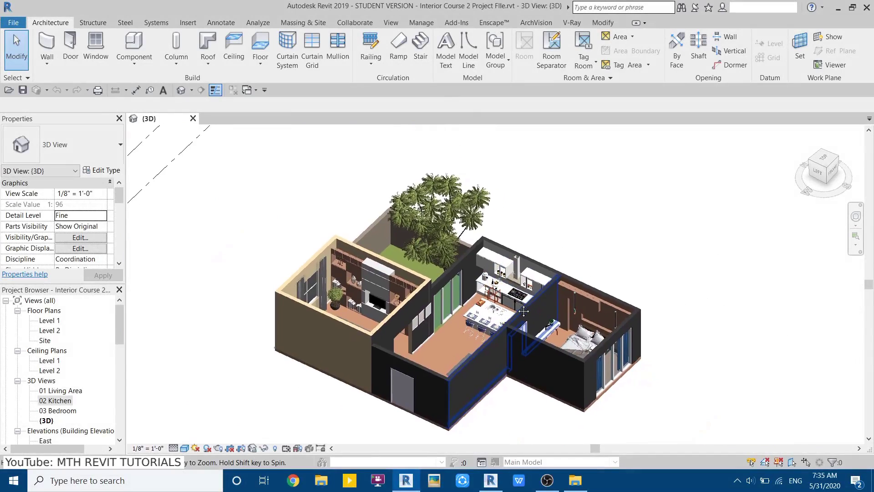
pyautogui.moveTo(496, 308); pyautogui.dragTo(478, 302, button='middle')
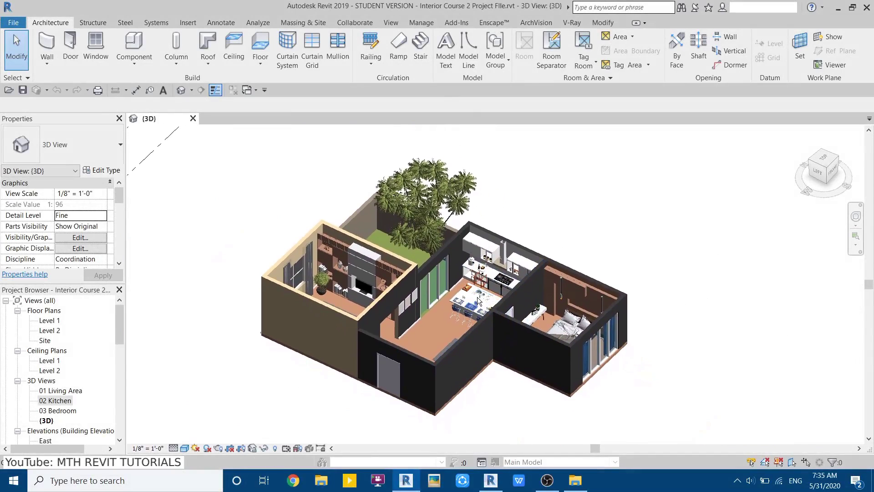
pyautogui.doubleClick(59, 400)
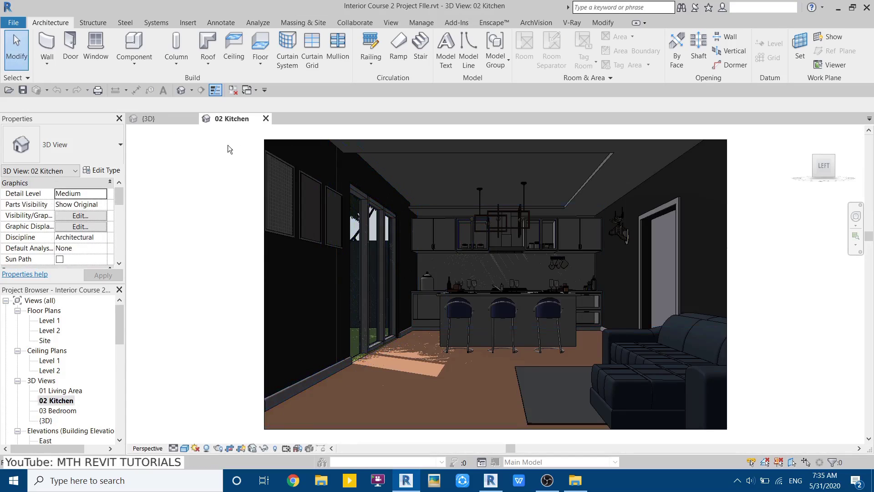
# Render the 02 Kitchen view and look over the rendered image.
pyautogui.press('r')
pyautogui.press('r')
pyautogui.click(30, 36)
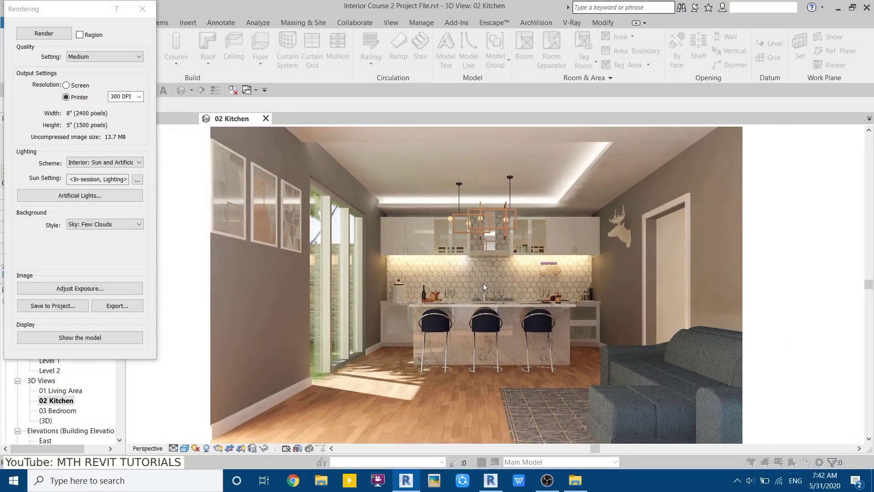
pyautogui.scroll(-2, 469, 278)
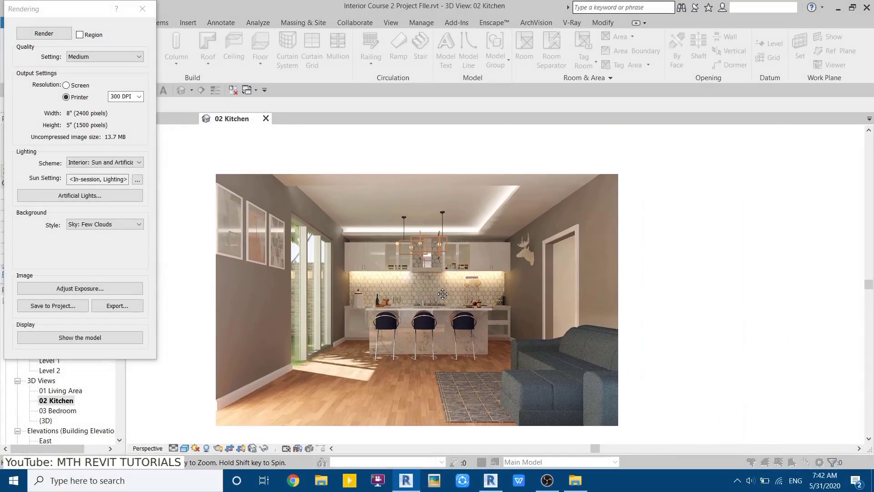
pyautogui.moveTo(442, 293); pyautogui.dragTo(469, 281, button='middle')
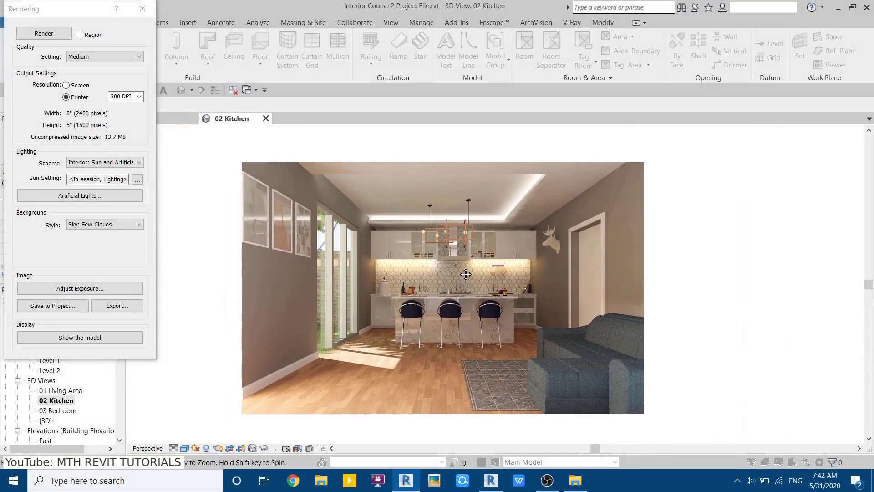
# Save the render to the project as 'Kitchen Rendering' and close the rendering settings.
pyautogui.click(55, 306)
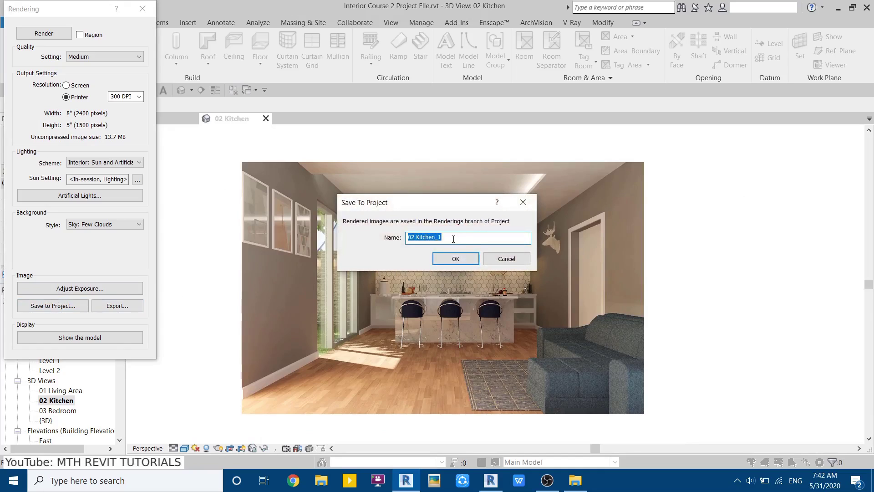
pyautogui.write('Kitchen')
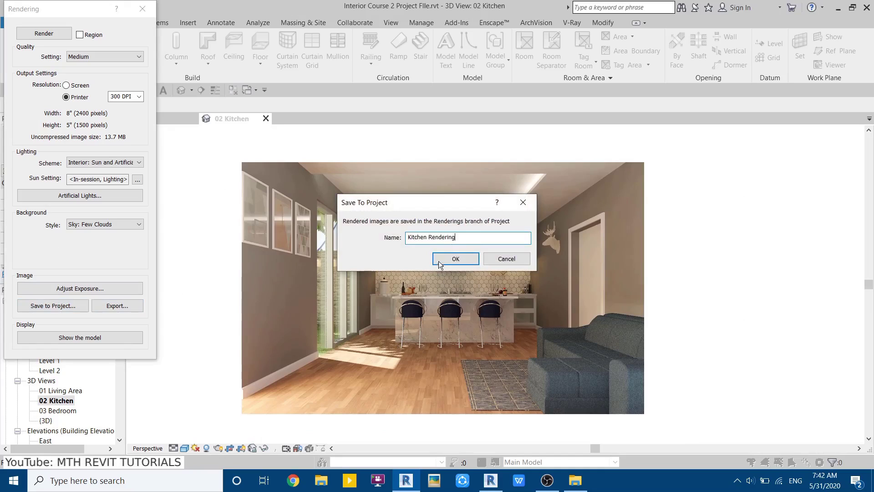
pyautogui.click(454, 258)
pyautogui.scroll(2, 494, 264)
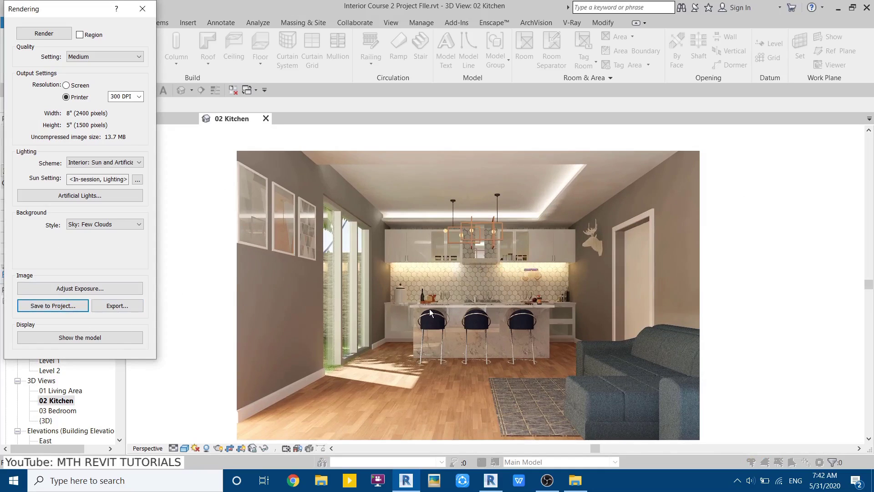
pyautogui.scroll(2, 463, 286)
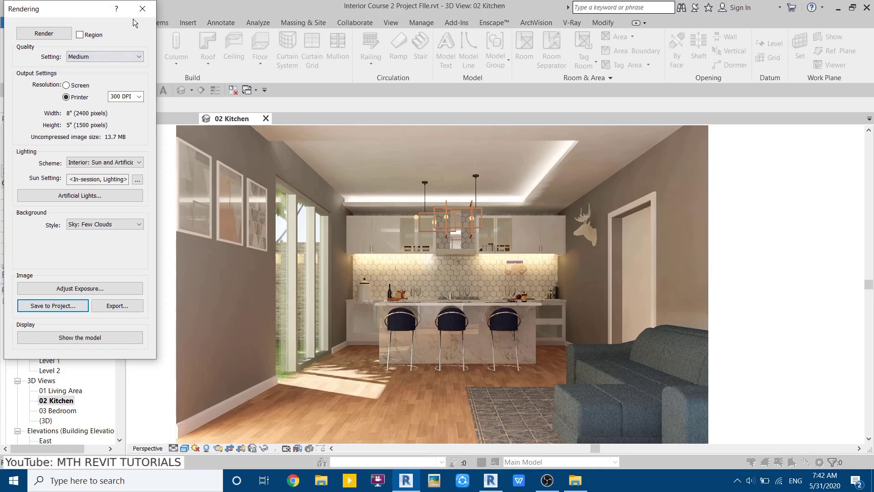
pyautogui.click(147, 17)
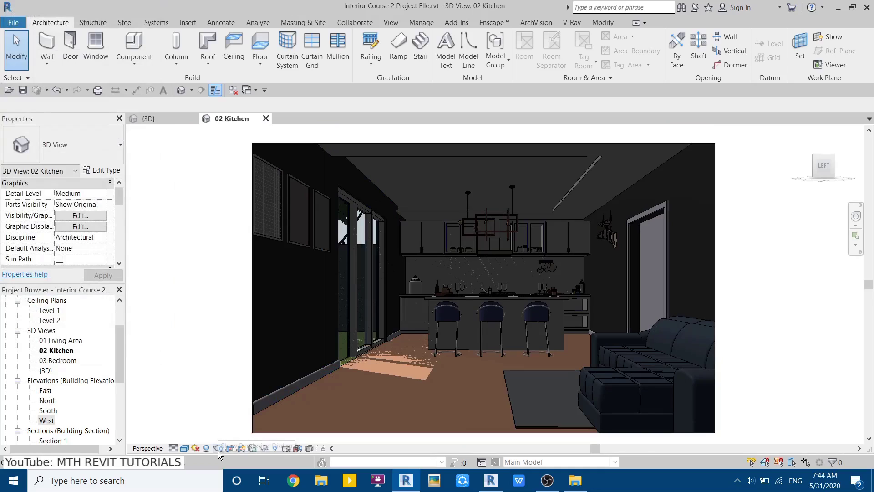
# Open the saved Kitchen Rendering from the Renderings list in the Project Browser.
pyautogui.click(218, 448)
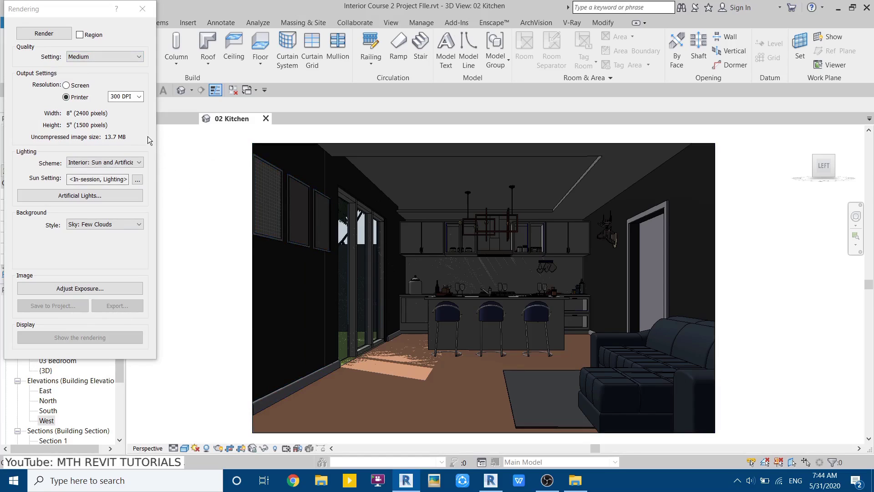
pyautogui.click(144, 10)
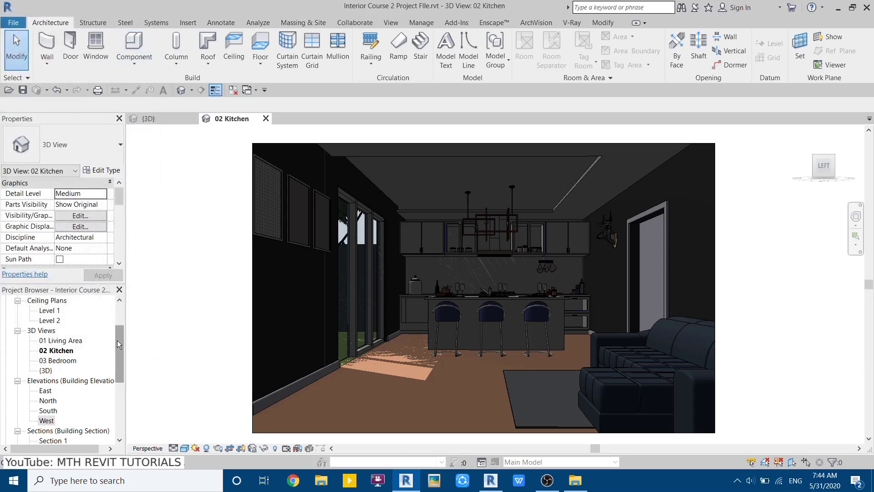
pyautogui.moveTo(116, 340); pyautogui.dragTo(120, 415)
pyautogui.click(17, 391)
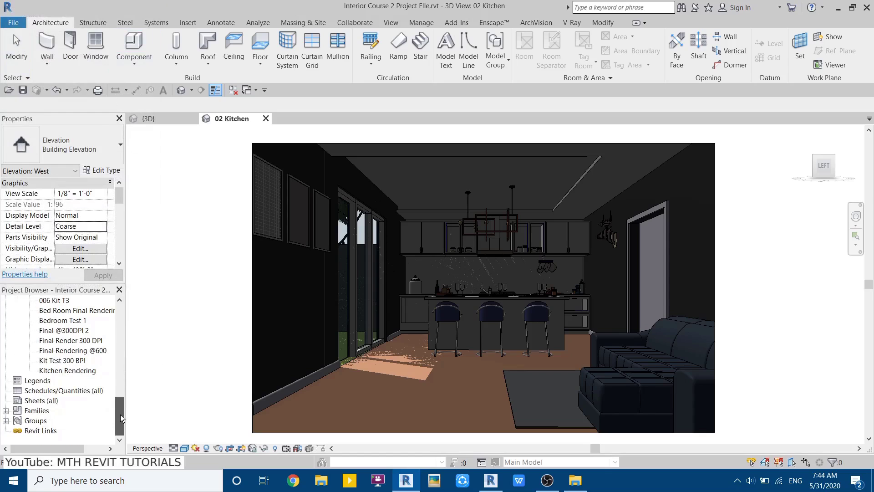
pyautogui.doubleClick(87, 370)
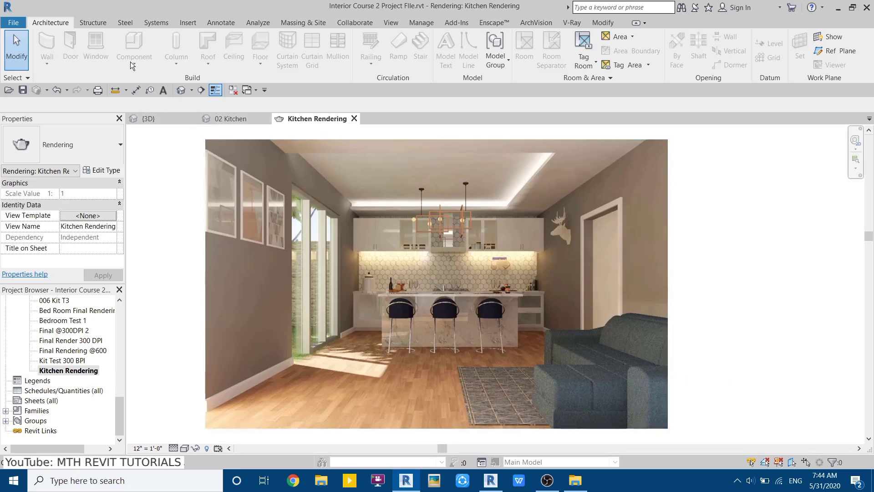
# Start an image export and set its output file to Desktop\Kitchen Rendering.
pyautogui.click(20, 24)
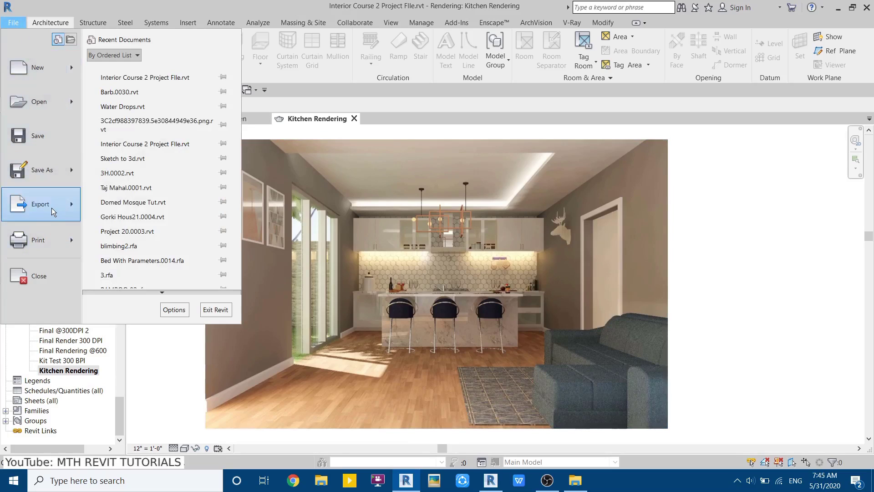
pyautogui.moveTo(51, 207)
pyautogui.moveTo(166, 280)
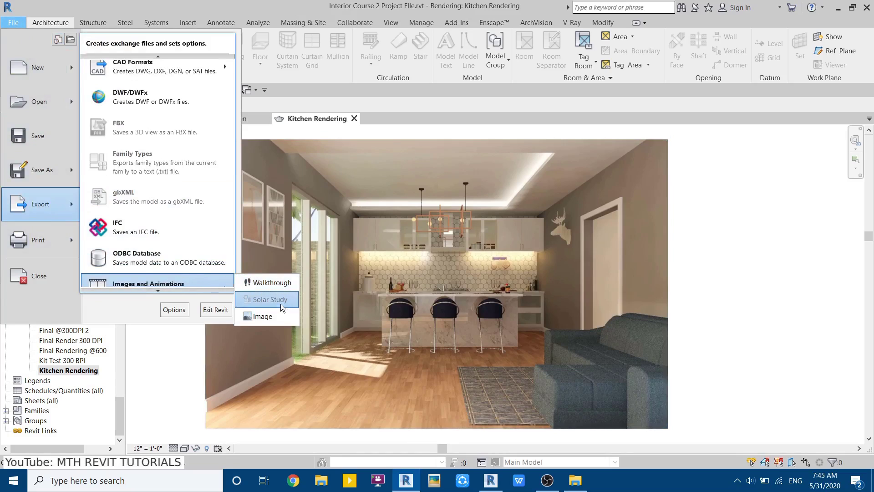
pyautogui.click(263, 318)
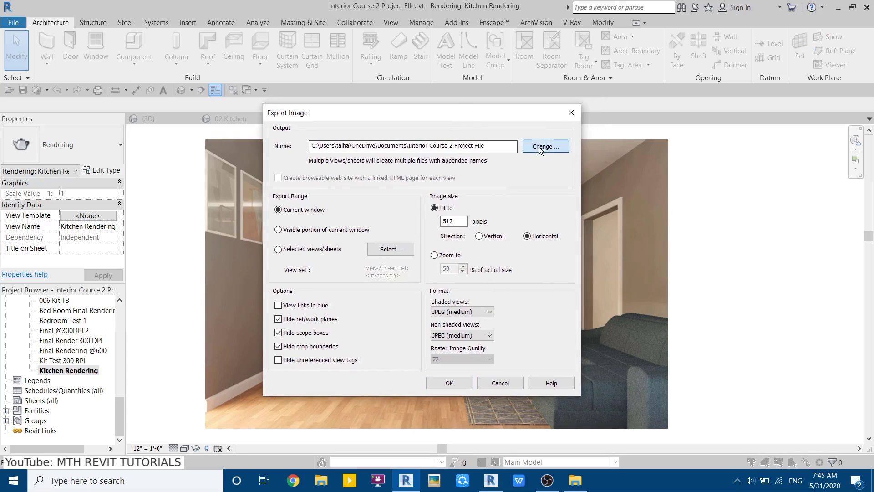
pyautogui.click(539, 147)
pyautogui.click(124, 246)
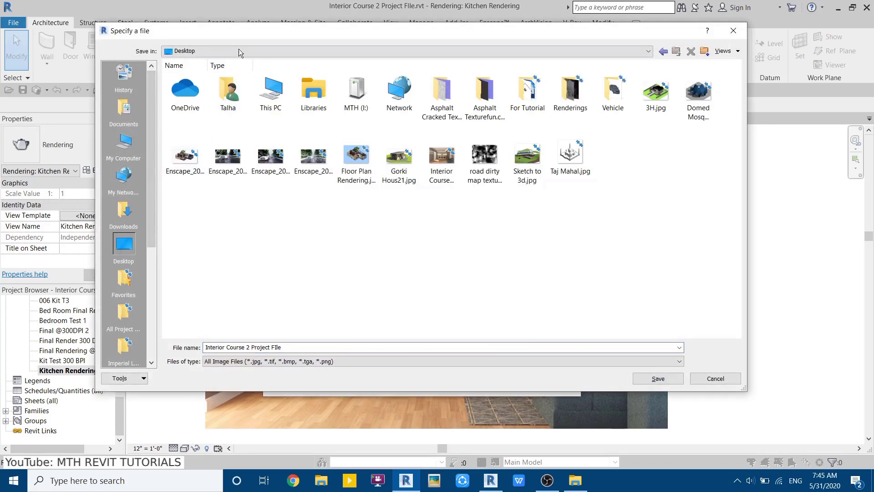
pyautogui.click(668, 383)
pyautogui.click(511, 255)
pyautogui.write('Kitchen Rendering')
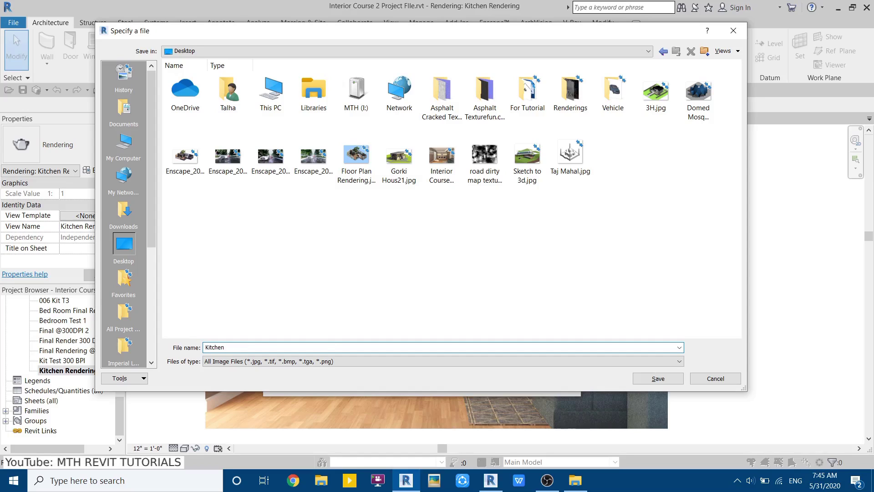
pyautogui.click(656, 381)
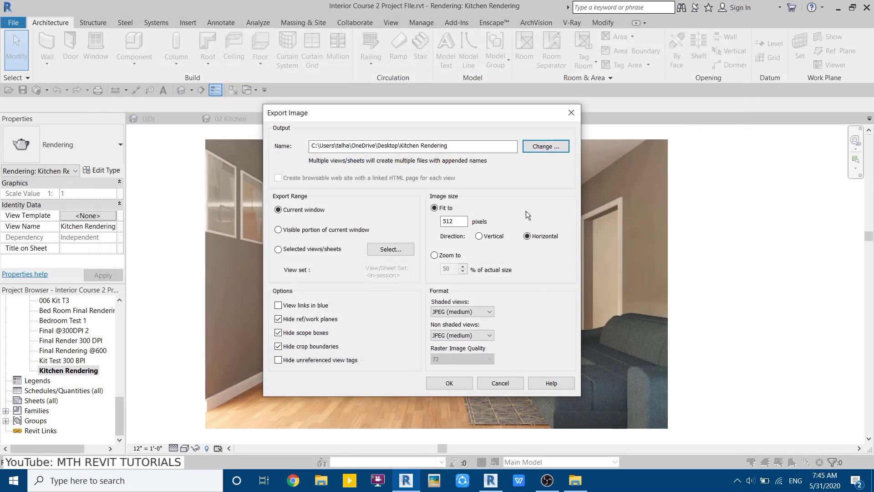
# Set the export to 100% size, JPEG (medium) shaded format and 300 raster image quality.
pyautogui.click(435, 256)
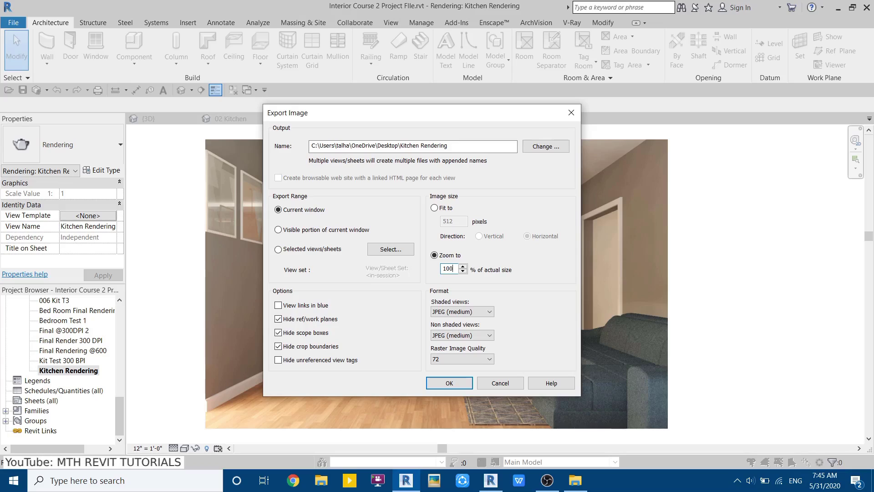
pyautogui.click(438, 313)
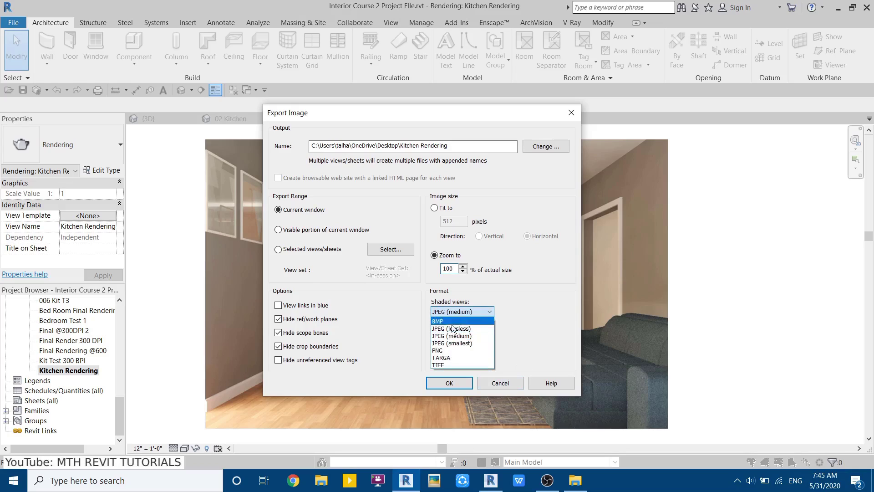
pyautogui.click(471, 335)
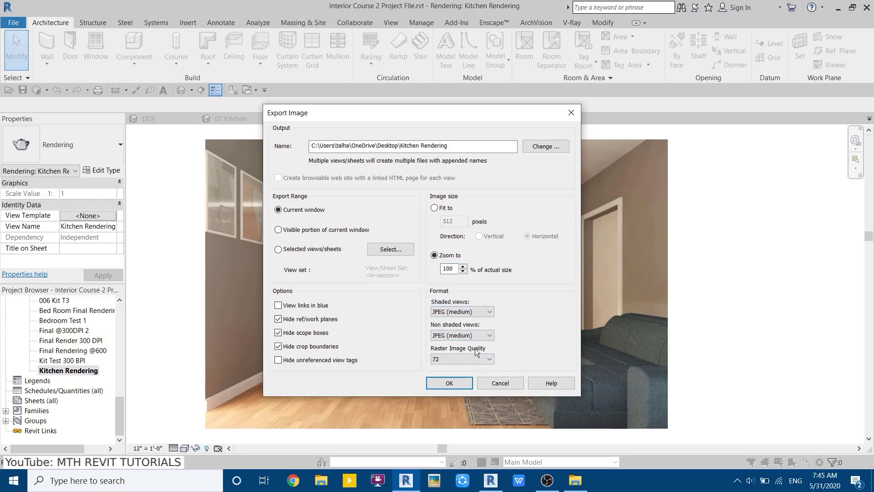
pyautogui.click(465, 356)
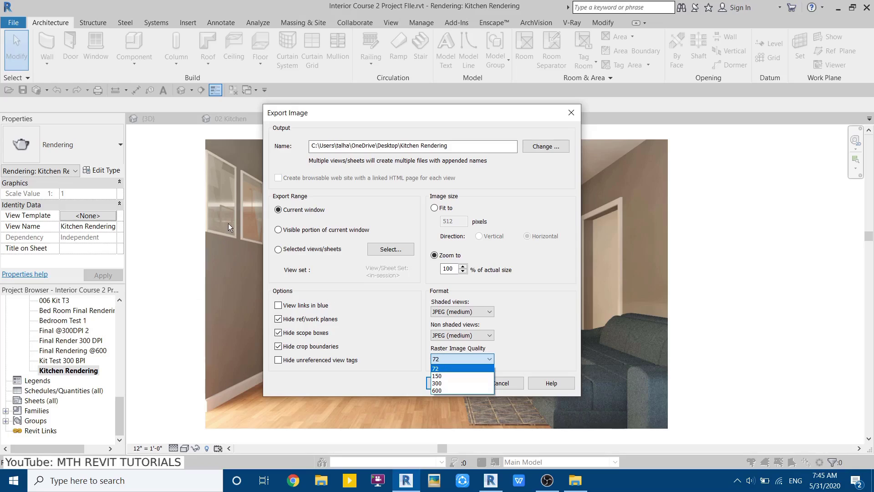
pyautogui.click(441, 383)
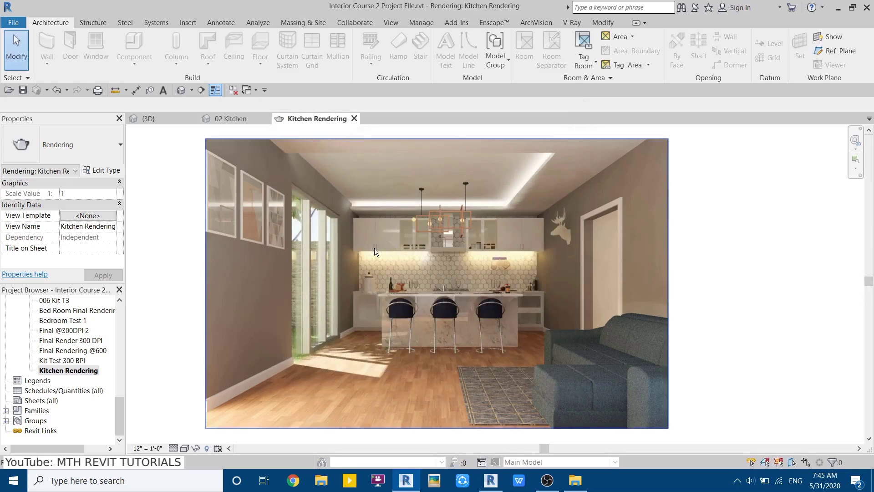
# Minimize Revit, open Kitchen Rendering.jpg in Picasa, zoom around the image, then close the viewer.
pyautogui.click(839, 7)
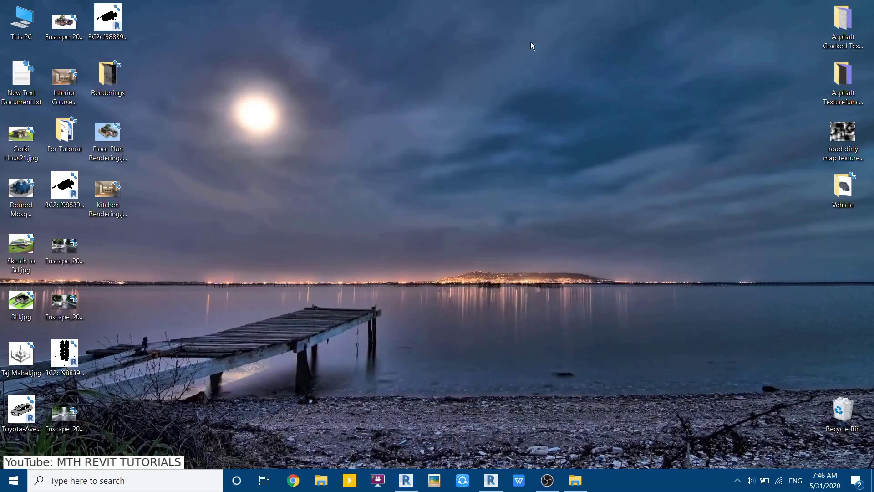
pyautogui.doubleClick(117, 205)
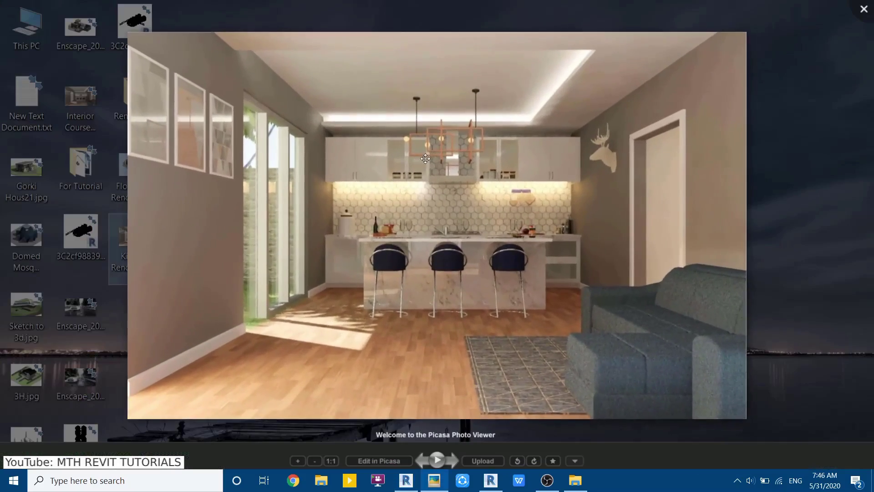
pyautogui.scroll(5, 438, 187)
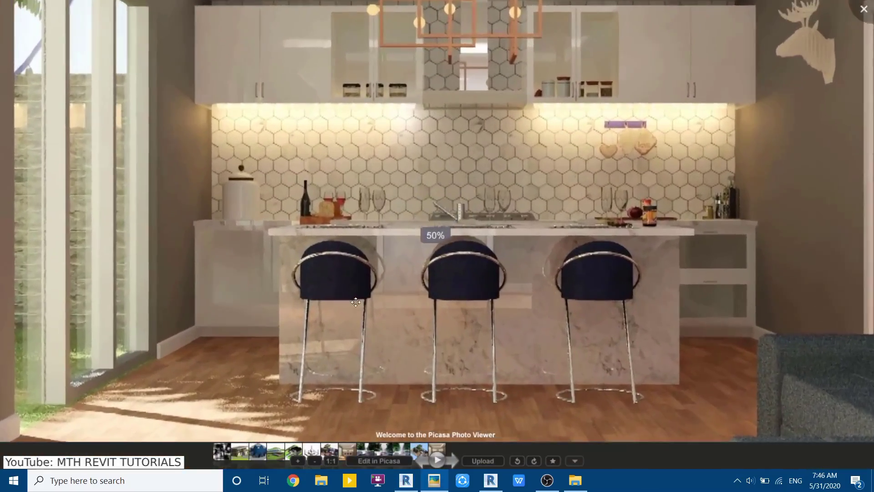
pyautogui.scroll(-4, 299, 243)
pyautogui.scroll(2, 424, 216)
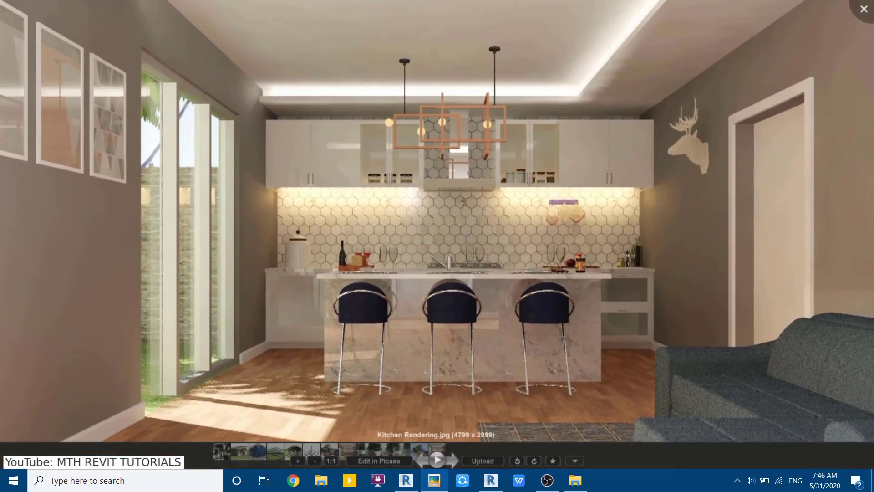
pyautogui.click(864, 9)
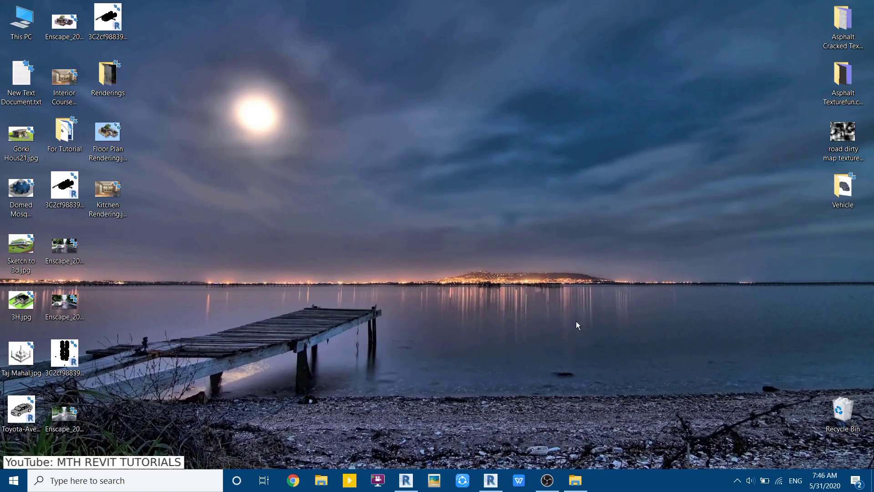
# Load the Carro Gzoratto BMW 8.rfa car family from the Vehicle folder into Project1.
pyautogui.click(486, 486)
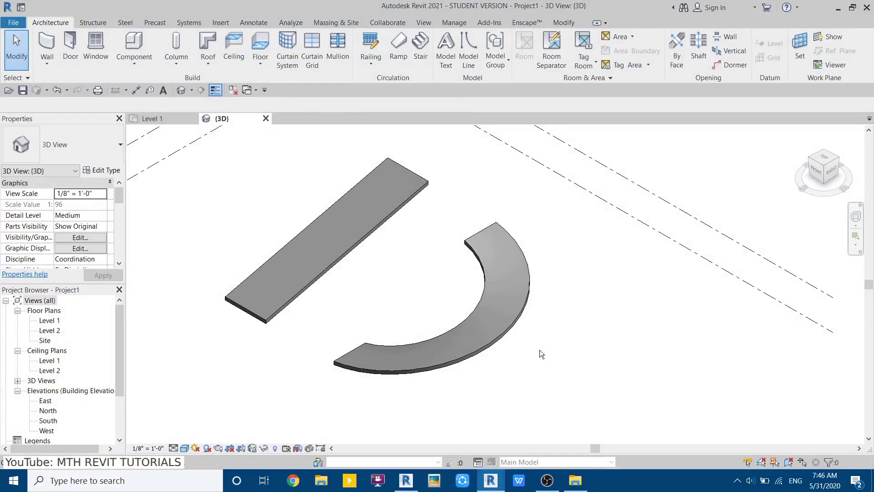
pyautogui.keyDown('shift'); pyautogui.moveTo(351, 248); pyautogui.dragTo(482, 318, button='middle'); pyautogui.keyUp('shift')
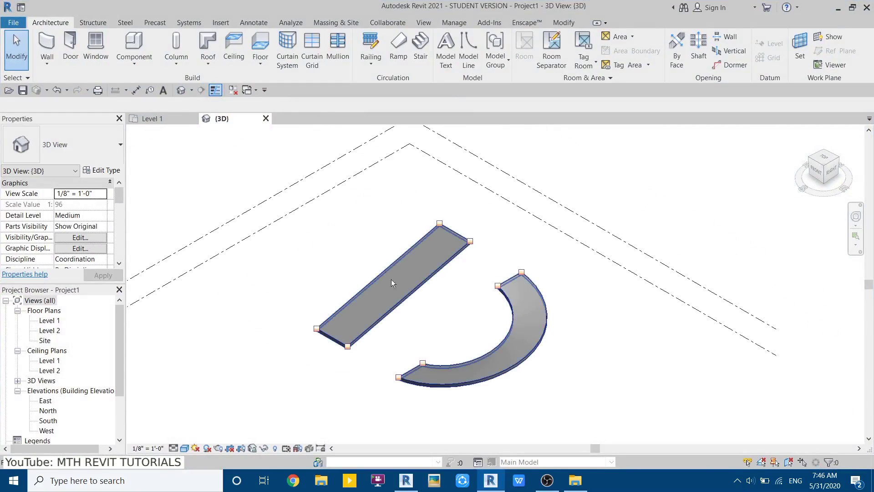
pyautogui.keyDown('shift'); pyautogui.moveTo(391, 283); pyautogui.dragTo(498, 189, button='middle'); pyautogui.keyUp('shift')
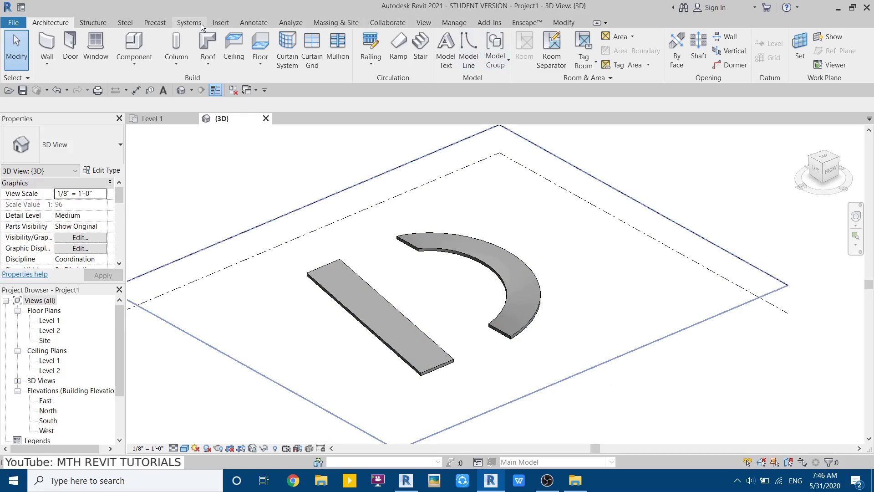
pyautogui.click(221, 22)
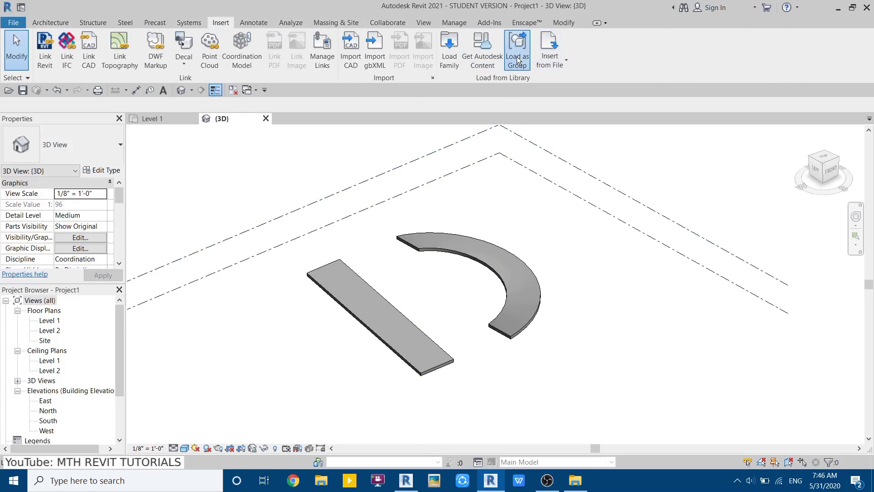
pyautogui.click(453, 64)
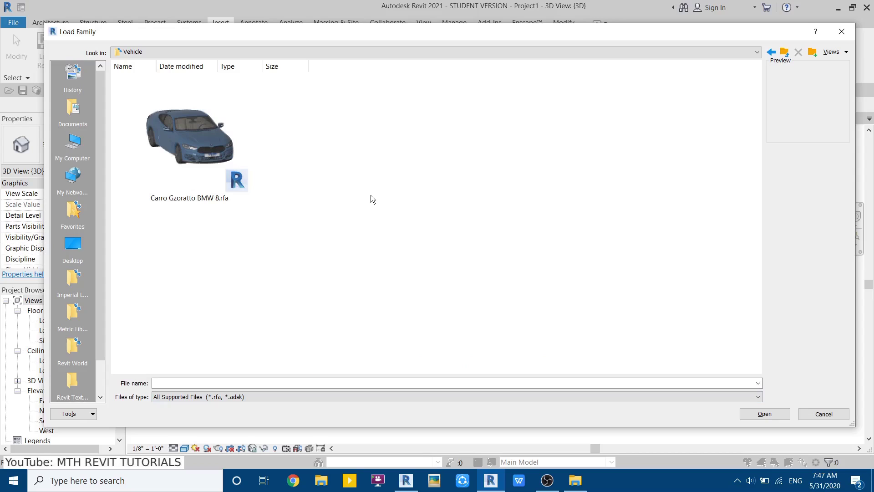
pyautogui.click(245, 150)
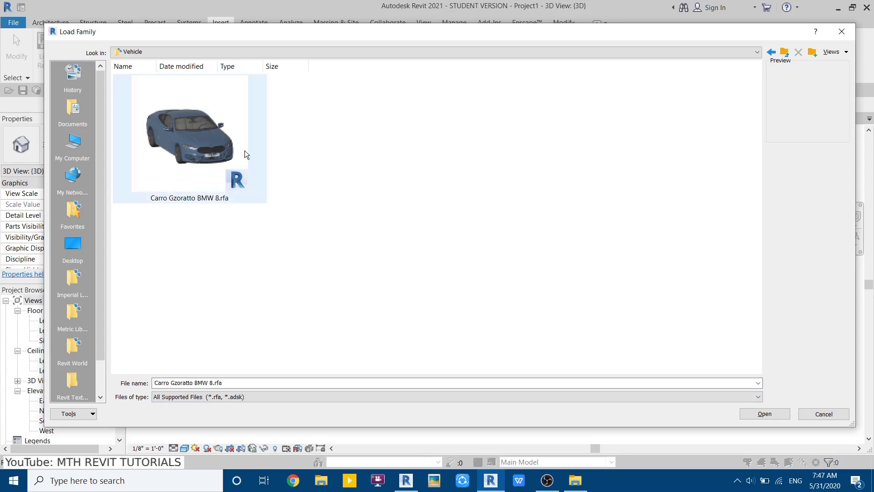
pyautogui.click(774, 415)
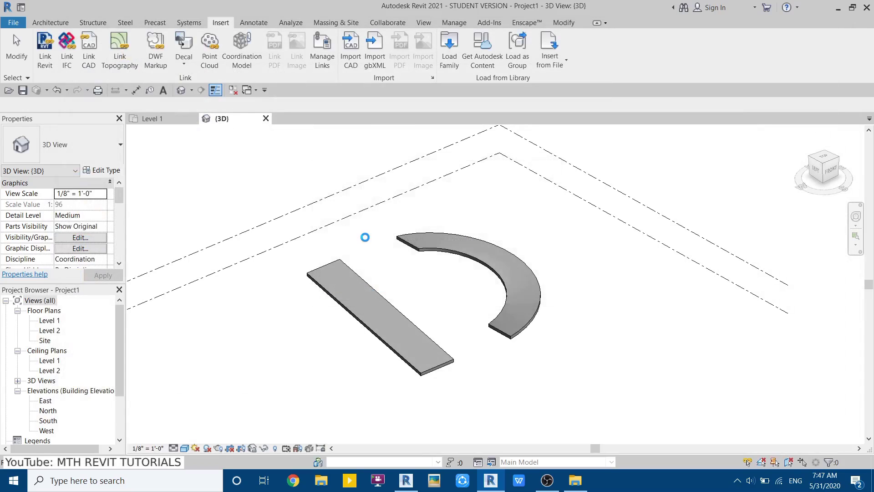
# Place one BMW 8 car on the straight ramp from Level 1, then check it in the default 3D view.
pyautogui.click(170, 118)
pyautogui.click(48, 23)
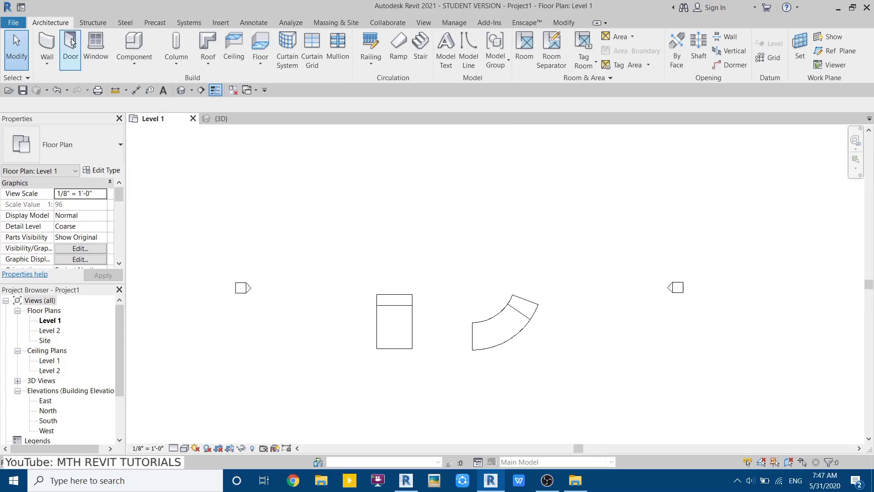
pyautogui.click(123, 51)
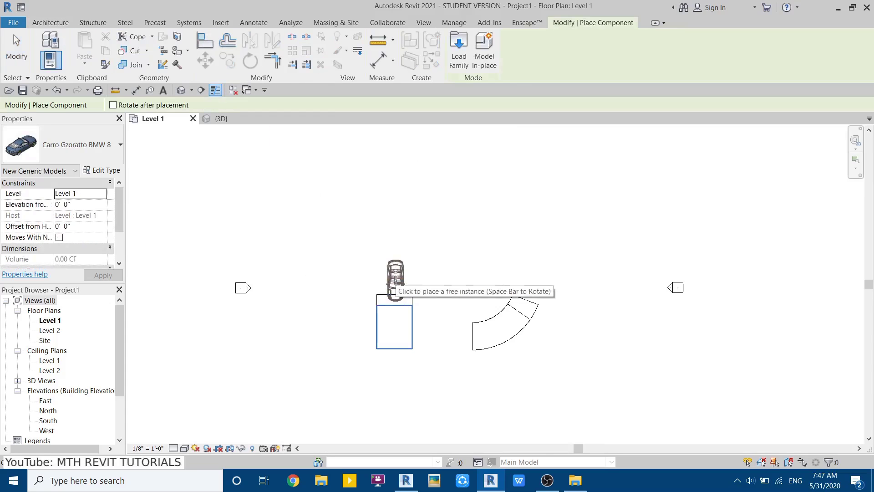
pyautogui.scroll(2, 394, 286)
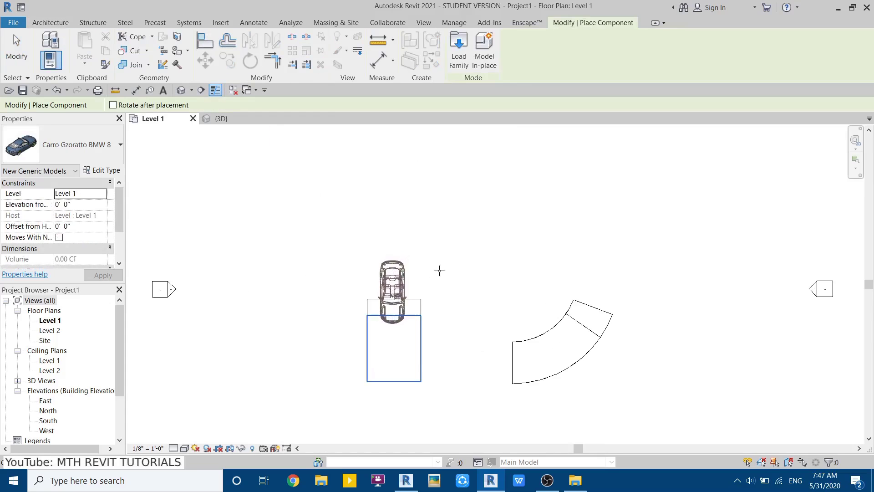
pyautogui.rightClick(460, 212)
pyautogui.click(480, 221)
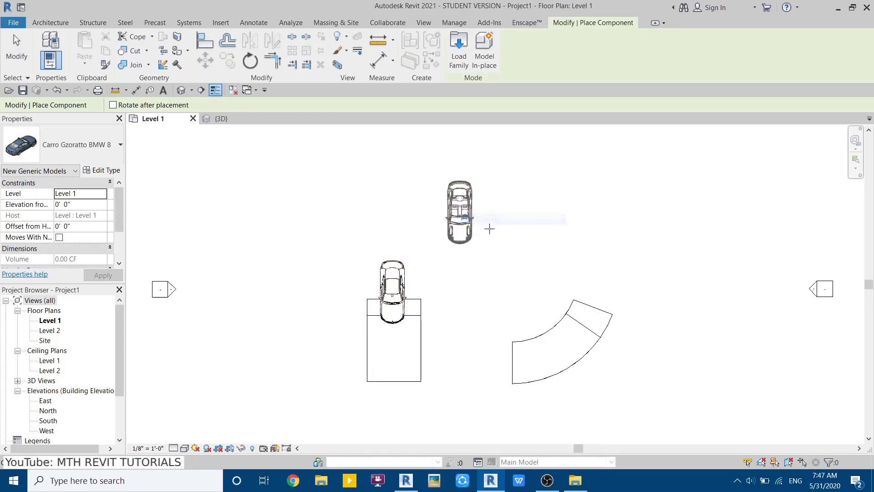
pyautogui.click(183, 91)
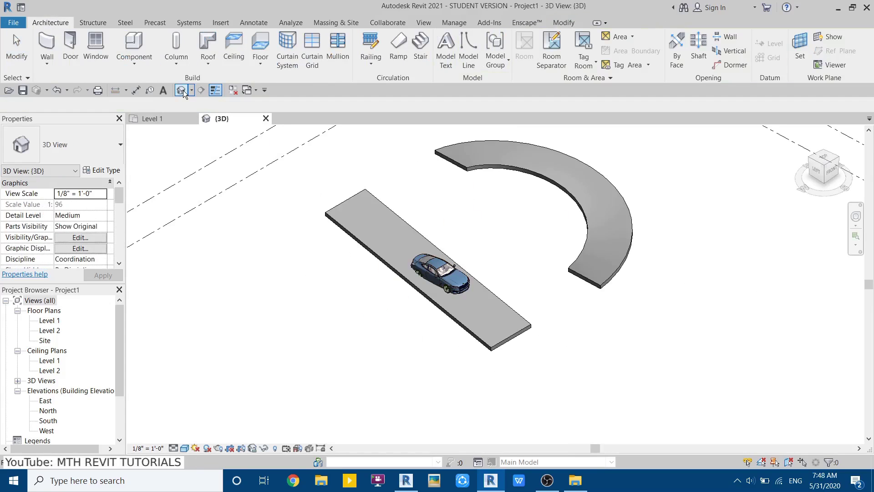
pyautogui.scroll(5, 398, 248)
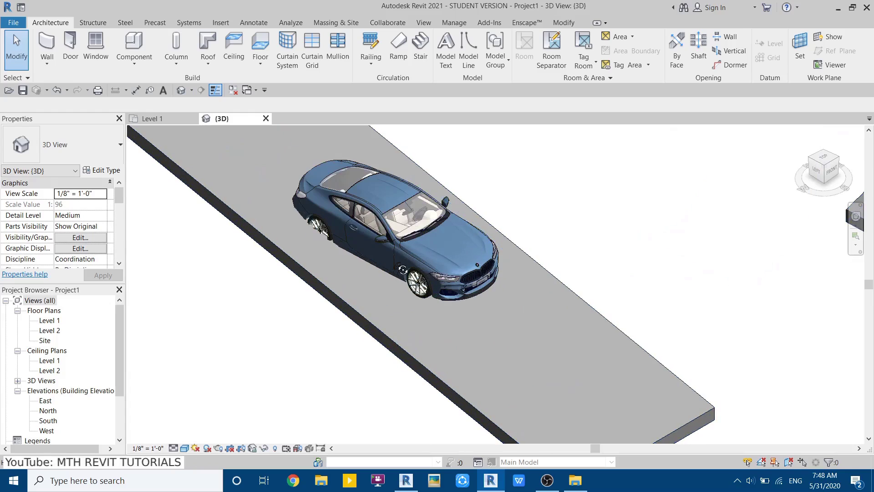
pyautogui.keyDown('shift'); pyautogui.moveTo(355, 273); pyautogui.dragTo(547, 250, button='middle'); pyautogui.keyUp('shift')
pyautogui.scroll(3, 546, 250)
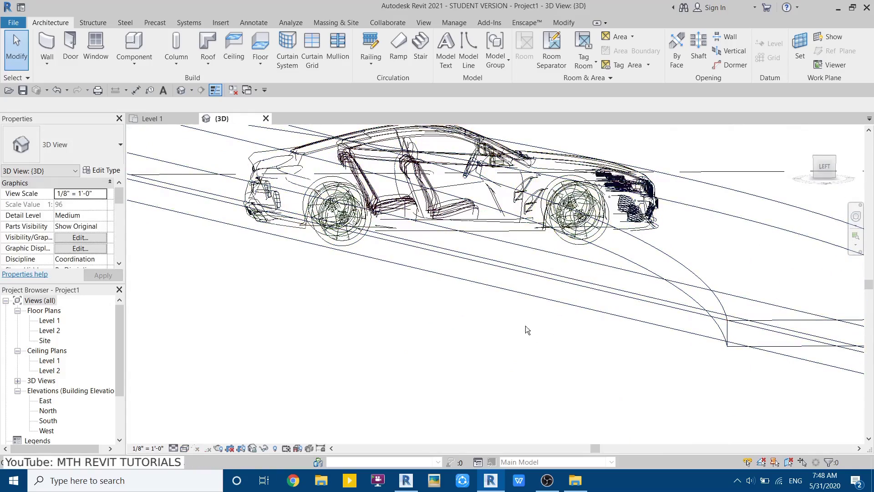
pyautogui.scroll(-4, 390, 296)
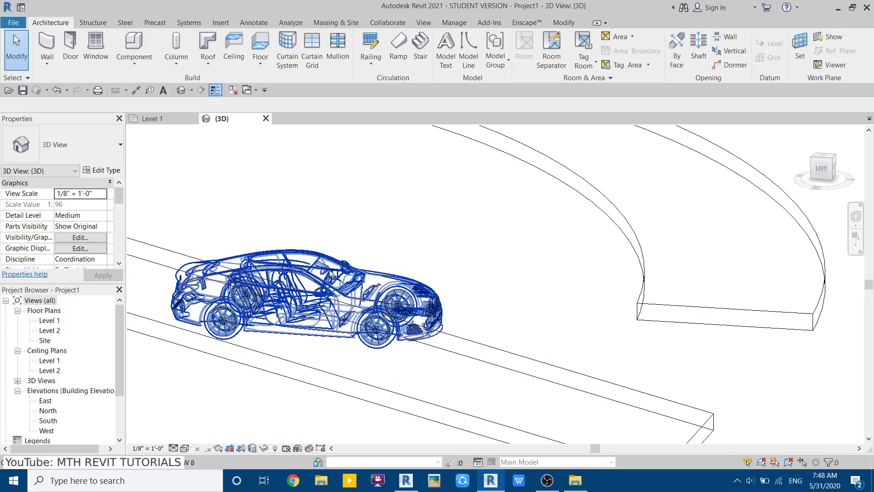
# Edit the BMW 8 car family, unchecking Always vertical and checking Work Plane-Based under Other.
pyautogui.doubleClick(304, 272)
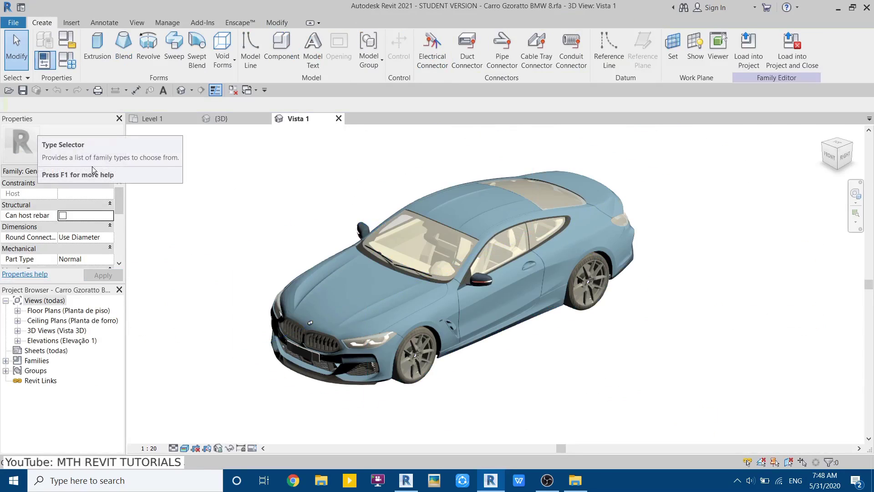
pyautogui.scroll(-1, 120, 197)
pyautogui.moveTo(121, 199); pyautogui.dragTo(120, 250)
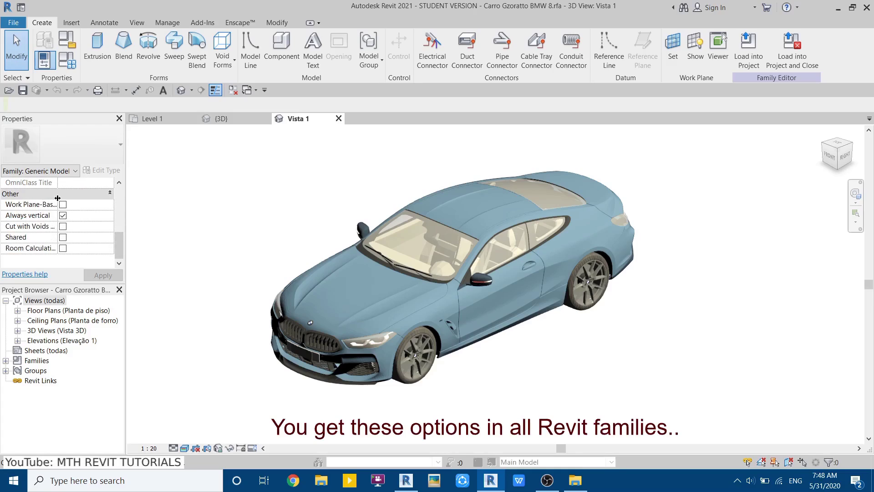
pyautogui.moveTo(57, 198); pyautogui.dragTo(76, 199)
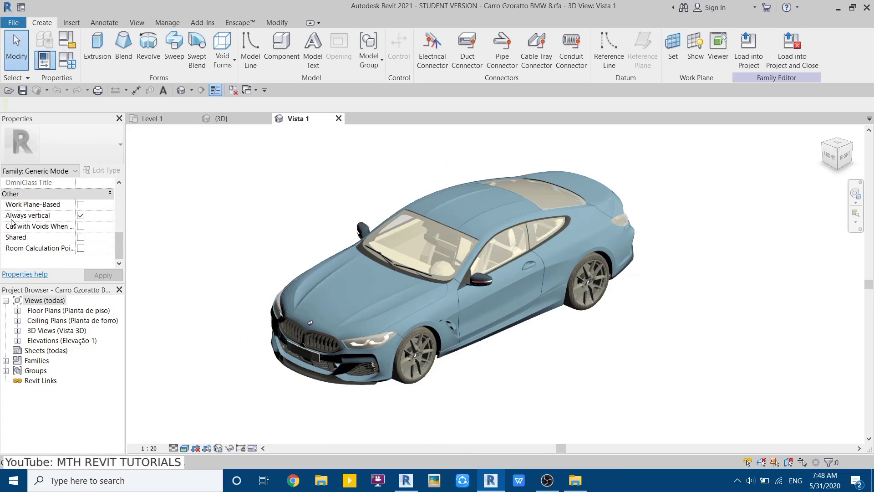
pyautogui.moveTo(26, 219)
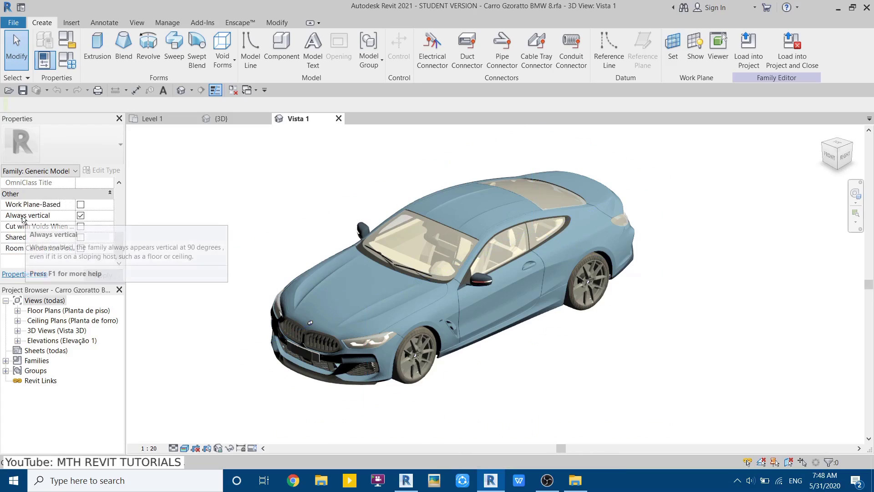
pyautogui.click(81, 216)
pyautogui.moveTo(21, 210)
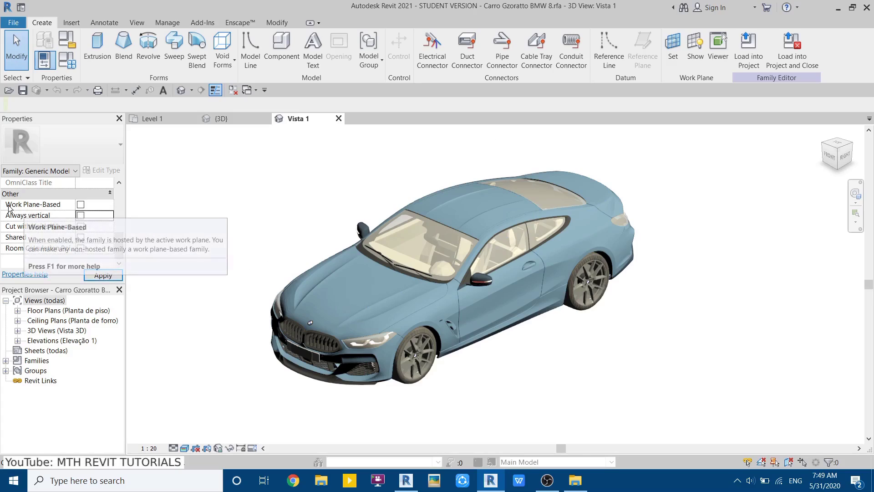
pyautogui.click(81, 205)
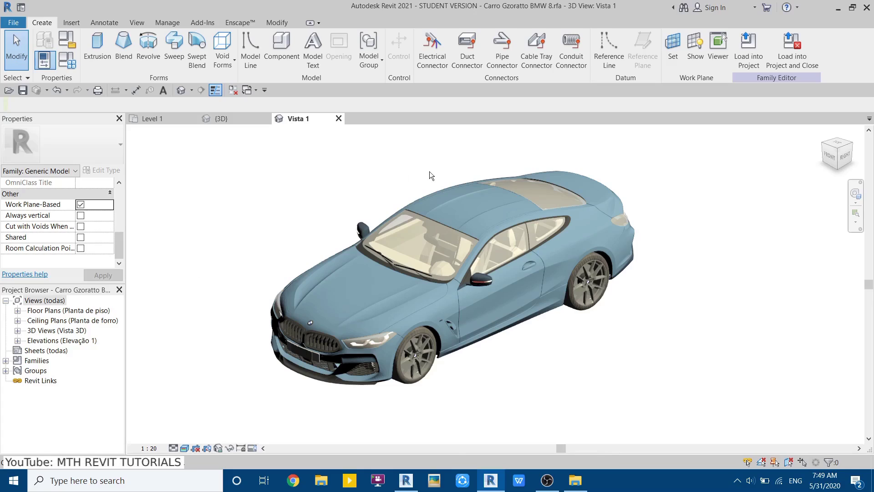
# Reload the edited car family into Project1, overwriting the existing version and its parameter values.
pyautogui.click(748, 54)
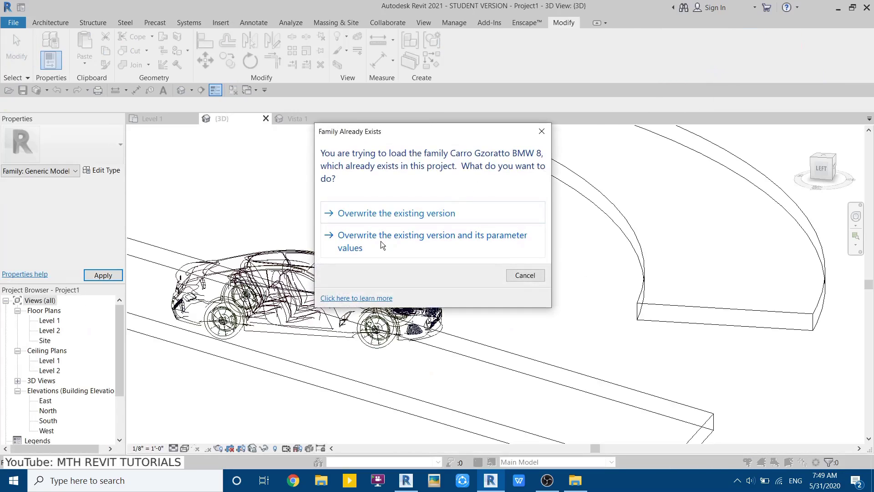
pyautogui.click(380, 244)
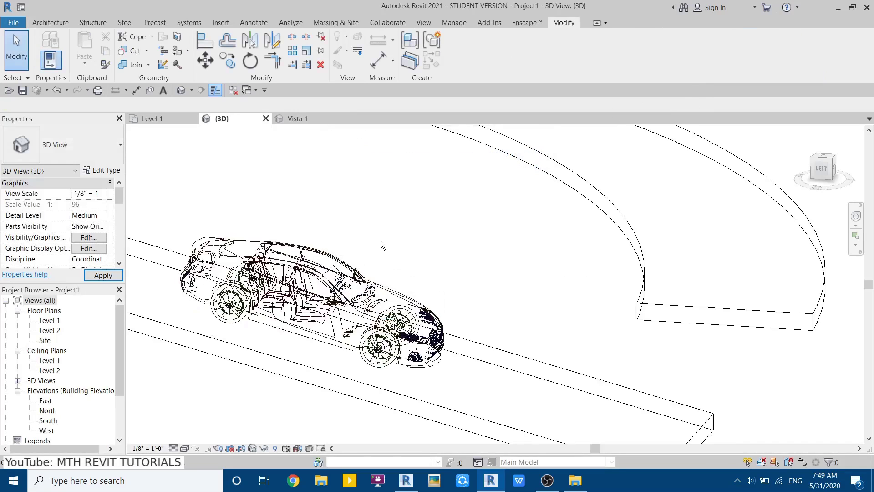
pyautogui.scroll(-3, 319, 296)
pyautogui.scroll(2, 310, 321)
pyautogui.keyDown('shift'); pyautogui.moveTo(310, 323); pyautogui.dragTo(447, 327, button='middle'); pyautogui.keyUp('shift')
pyautogui.scroll(-4, 340, 389)
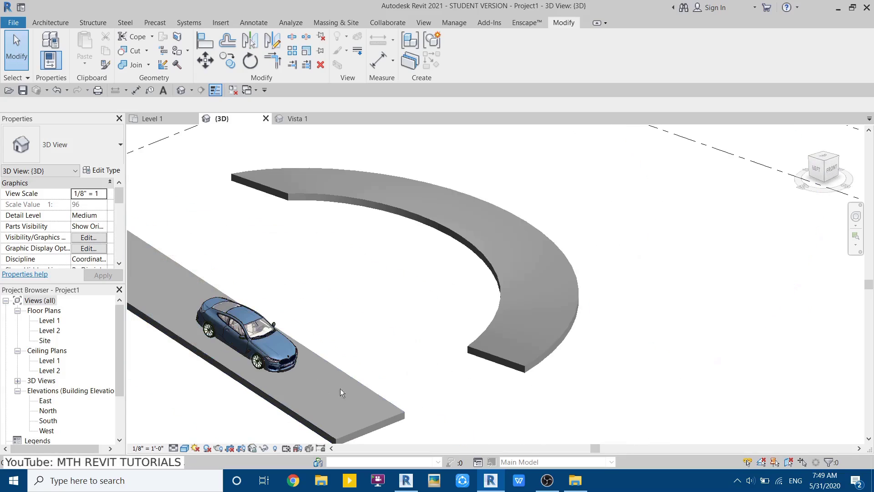
# Place a second car of the same family on the curved ramp using CS.
pyautogui.click(255, 337)
pyautogui.press('c')
pyautogui.press('s')
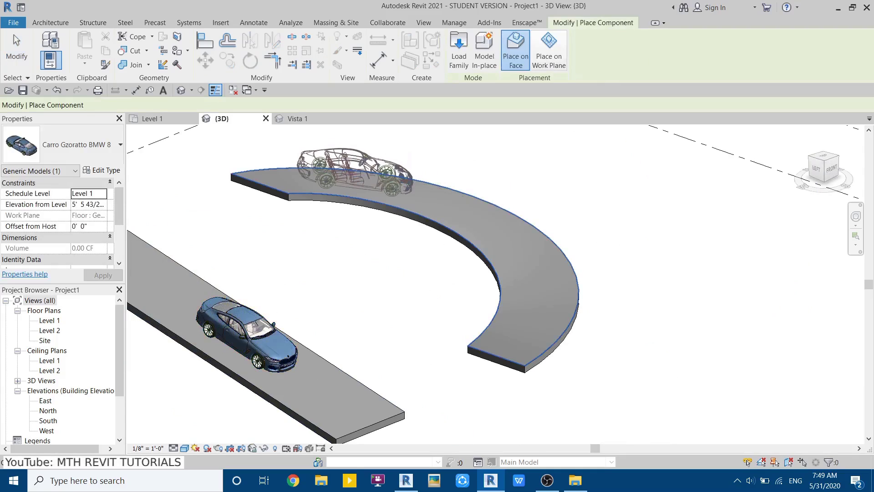
pyautogui.click(397, 190)
pyautogui.press('Escape')
pyautogui.keyDown('shift'); pyautogui.moveTo(371, 206); pyautogui.dragTo(628, 211, button='middle'); pyautogui.keyUp('shift')
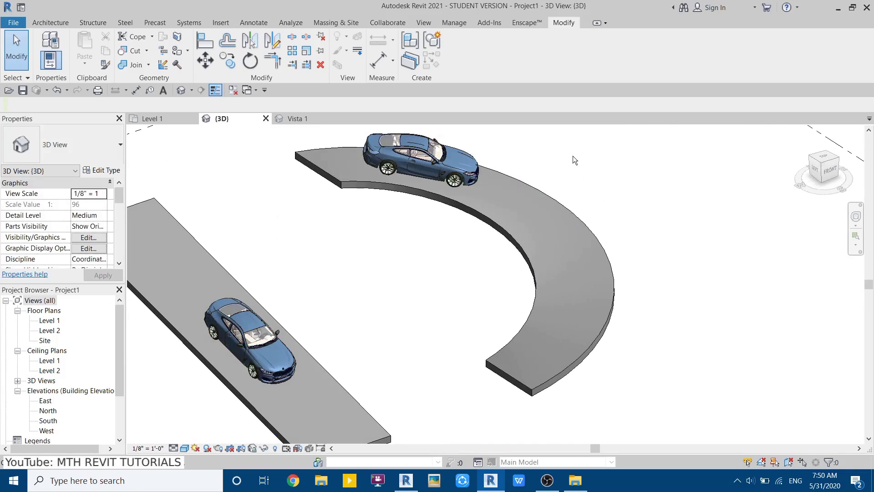
# Select both ramp floors and pan the view across the ramps.
pyautogui.click(488, 212)
pyautogui.scroll(-3, 487, 211)
pyautogui.scroll(-2, 434, 348)
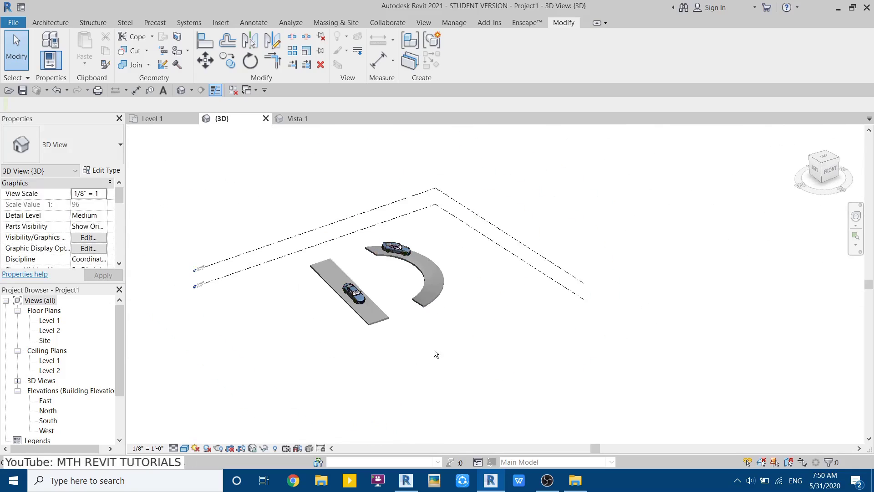
pyautogui.scroll(3, 461, 283)
pyautogui.moveTo(456, 296)
pyautogui.mouseDown(button='middle')
pyautogui.moveTo(461, 276)
pyautogui.moveTo(455, 282)
pyautogui.mouseUp(button='middle')
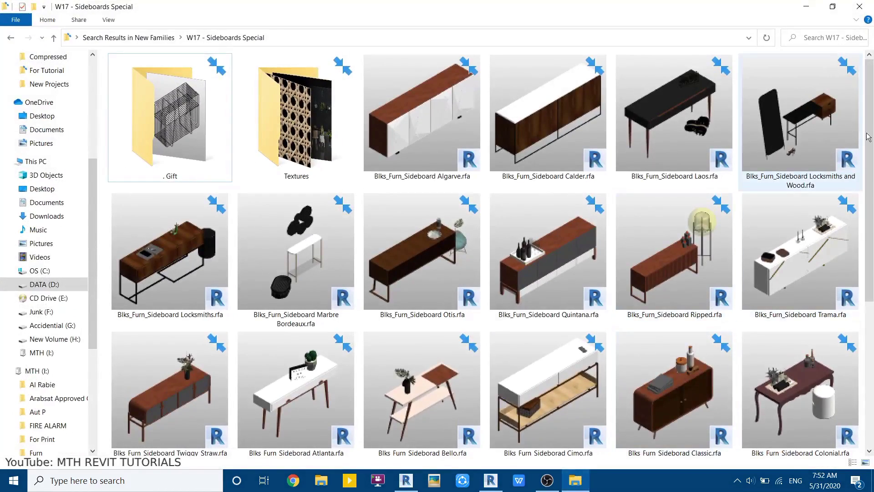
# Scroll through the sideboard family thumbnails in the W17 - Sideboards Special folder.
pyautogui.moveTo(868, 137); pyautogui.dragTo(872, 242)
pyautogui.scroll(4, 322, 71)
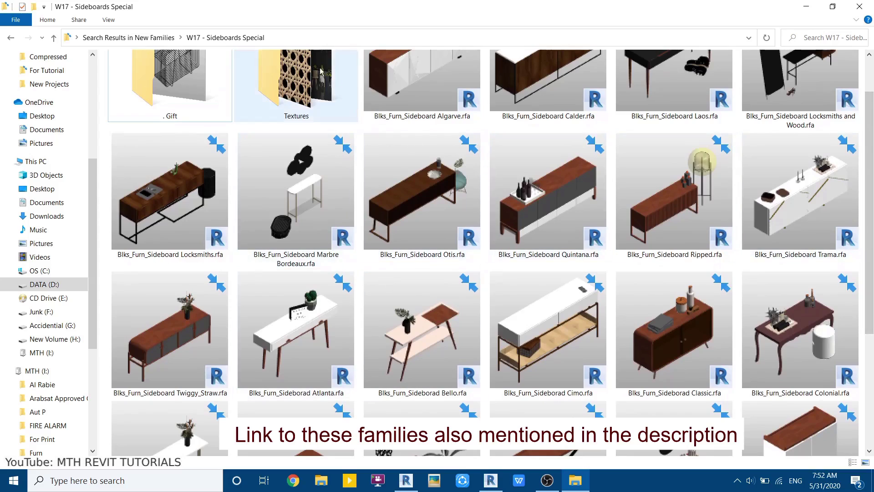
pyautogui.scroll(-3, 644, 301)
pyautogui.scroll(5, 591, 350)
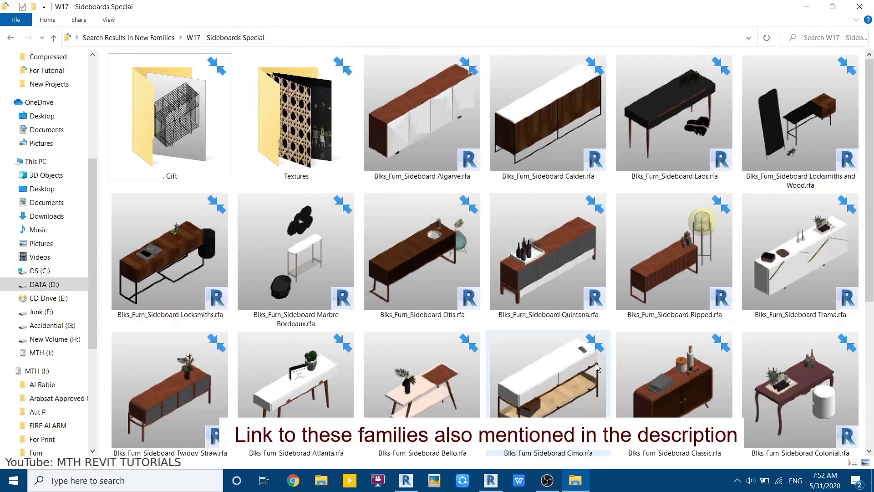
pyautogui.scroll(-5, 561, 244)
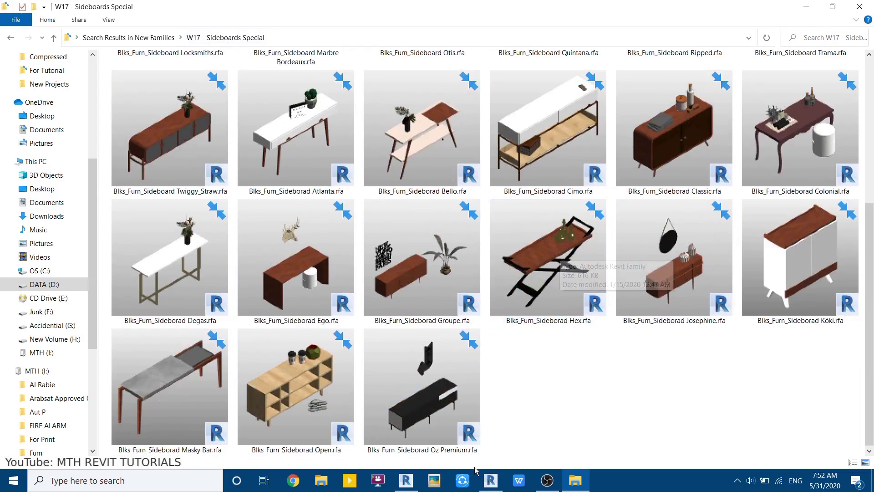
# Create a new blank project from a project template, showing its empty Level 1 plan.
pyautogui.click(405, 480)
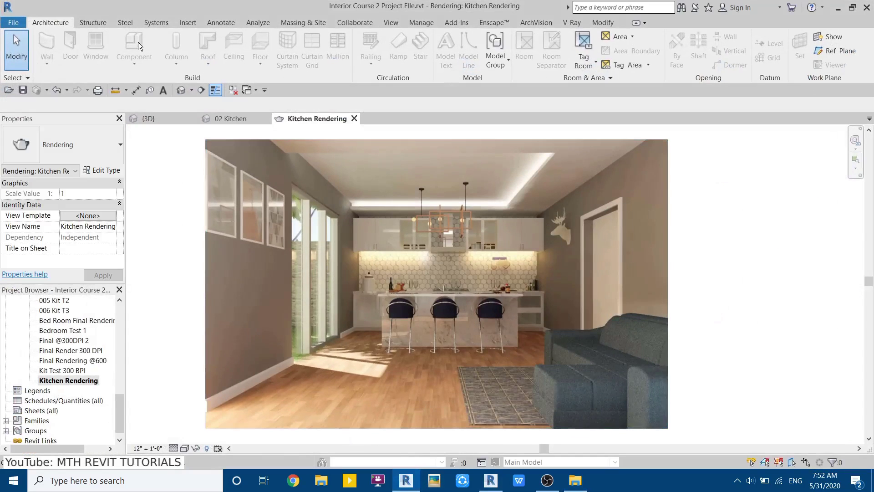
pyautogui.click(13, 22)
pyautogui.moveTo(72, 67)
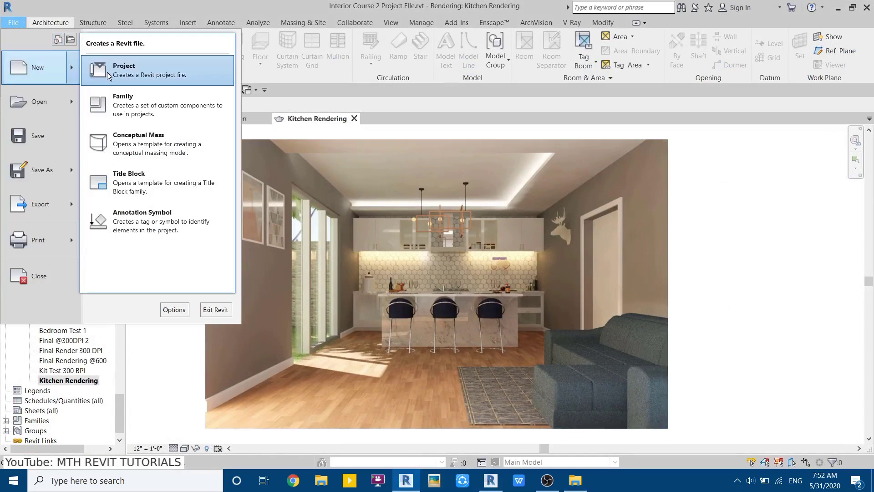
pyautogui.click(107, 72)
pyautogui.click(410, 217)
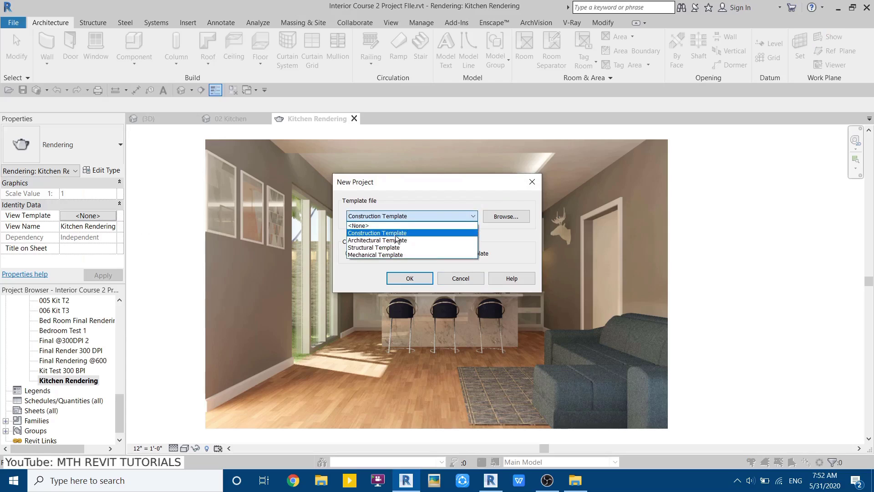
pyautogui.click(396, 241)
pyautogui.click(410, 278)
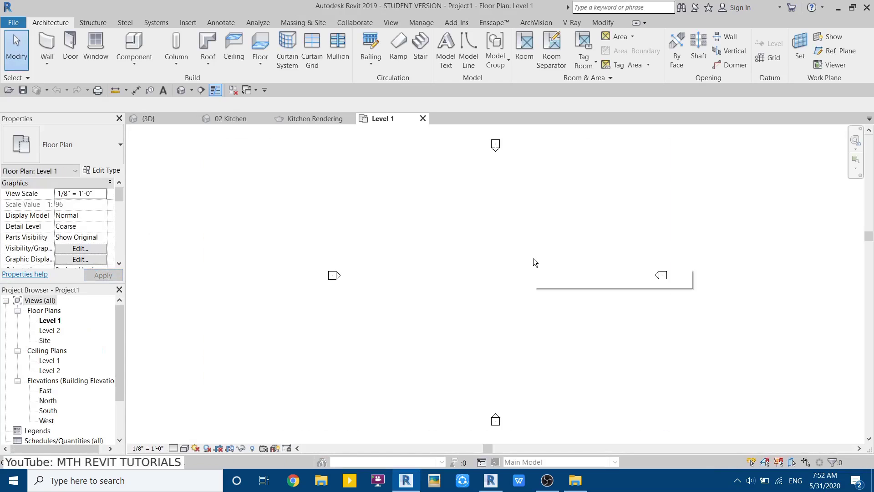
pyautogui.moveTo(491, 288); pyautogui.dragTo(442, 292, button='middle')
pyautogui.scroll(1, 460, 293)
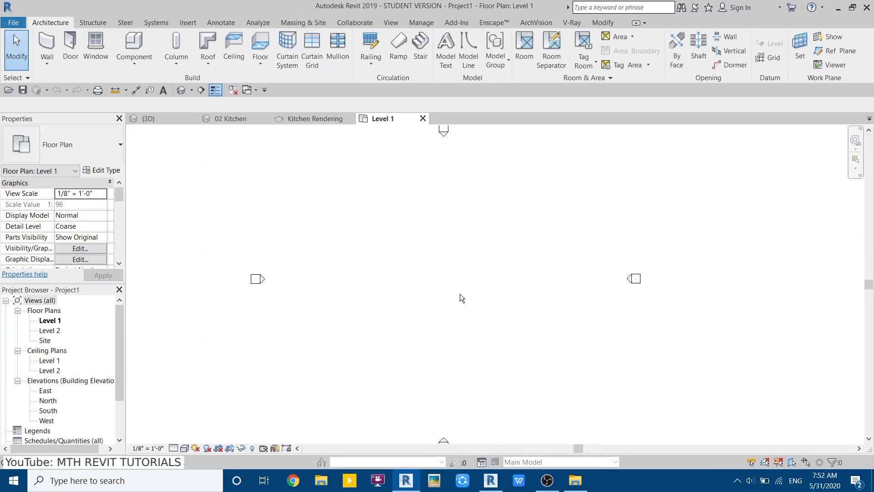
# Drag all sideboard .rfa files, excluding the Gift and Textures folders, into the project.
pyautogui.click(575, 480)
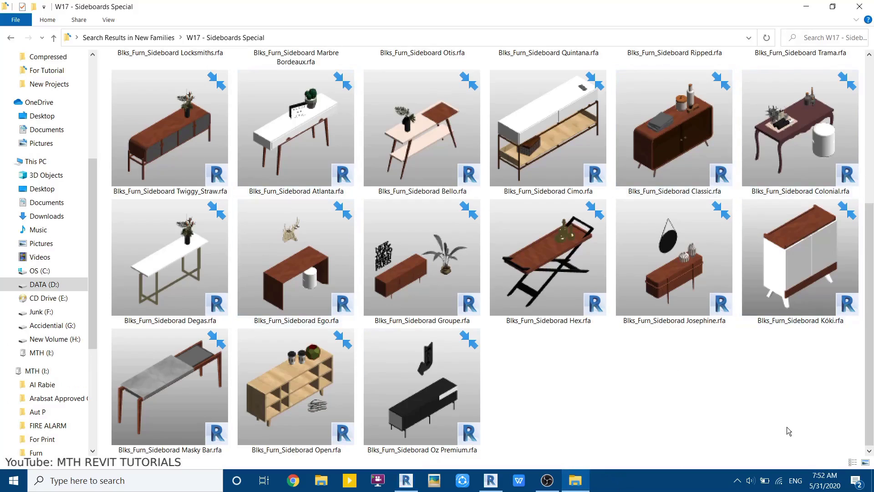
pyautogui.hotkey('ctrl', 'a')
pyautogui.scroll(5, 546, 273)
pyautogui.keyDown('ctrl'); pyautogui.click(168, 116); pyautogui.keyUp('ctrl')
pyautogui.keyDown('ctrl'); pyautogui.click(295, 116); pyautogui.keyUp('ctrl')
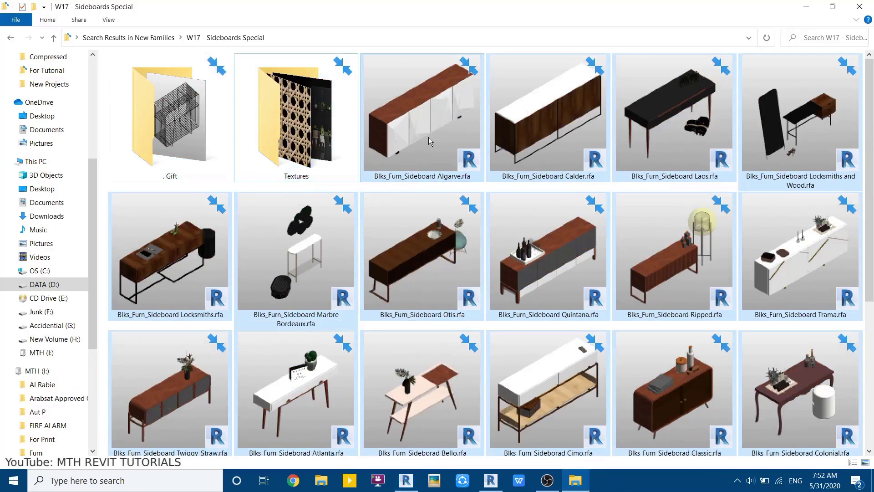
pyautogui.moveTo(428, 137); pyautogui.dragTo(414, 311)
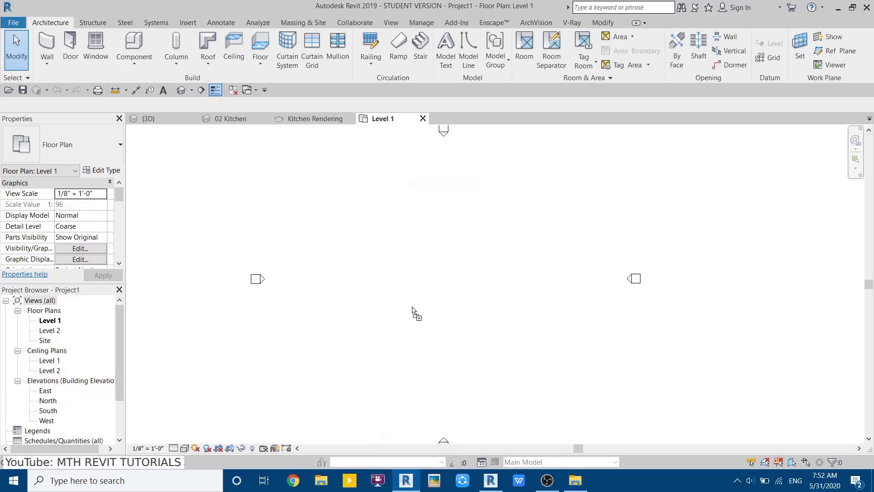
# Sketch a rectangular 144' by 96' floor and finish it.
pyautogui.click(260, 45)
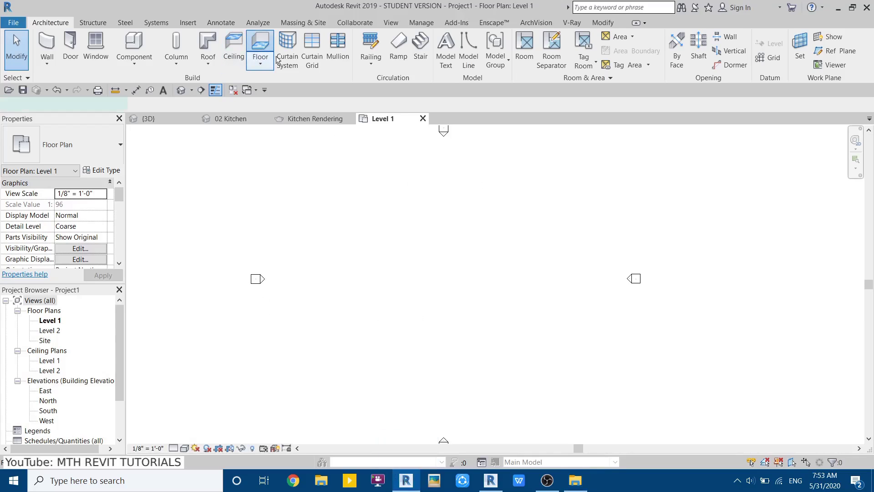
pyautogui.click(554, 38)
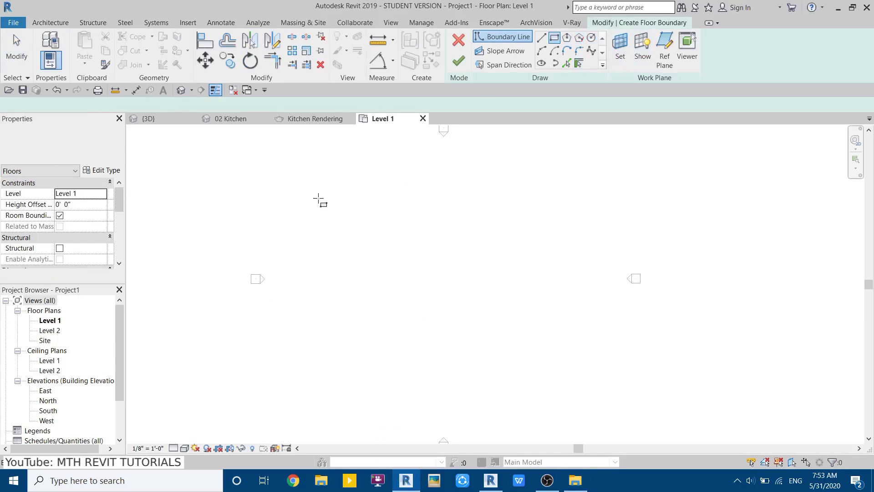
pyautogui.click(296, 187)
pyautogui.click(622, 405)
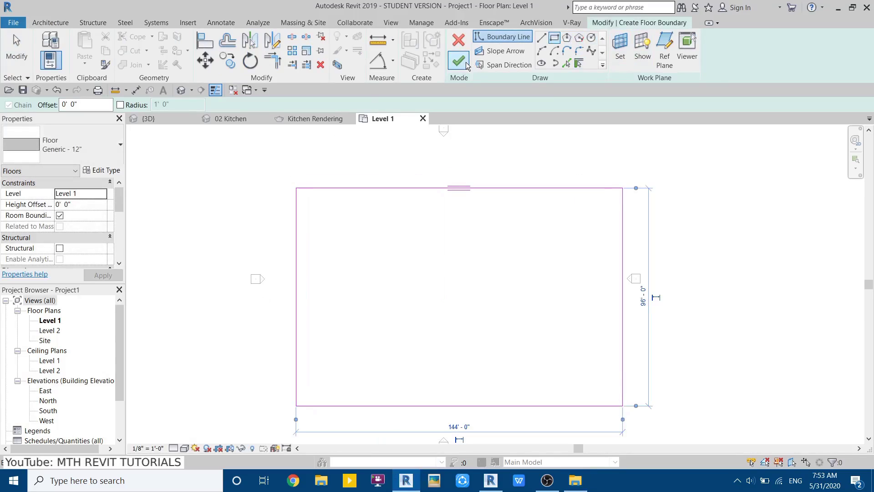
pyautogui.click(458, 61)
# Place the sideboard types, including Sideboard Calder and Oz Premium, in rows on the floor.
pyautogui.click(50, 22)
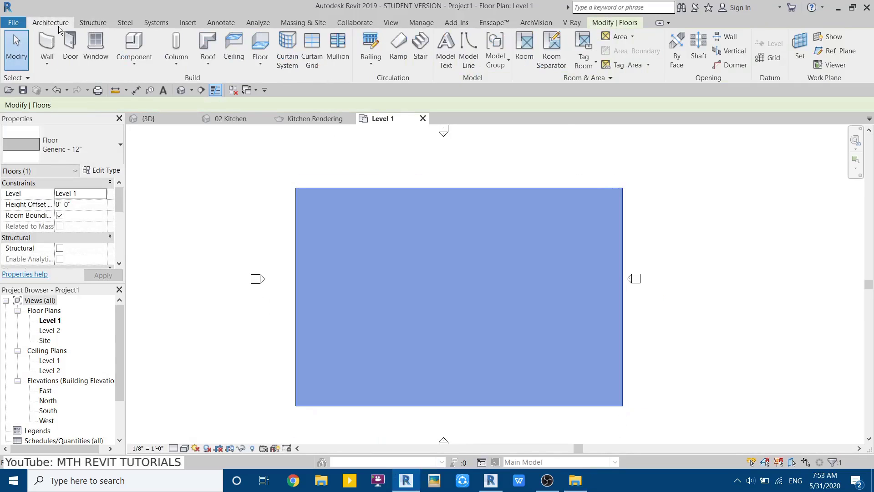
pyautogui.click(133, 42)
pyautogui.click(71, 148)
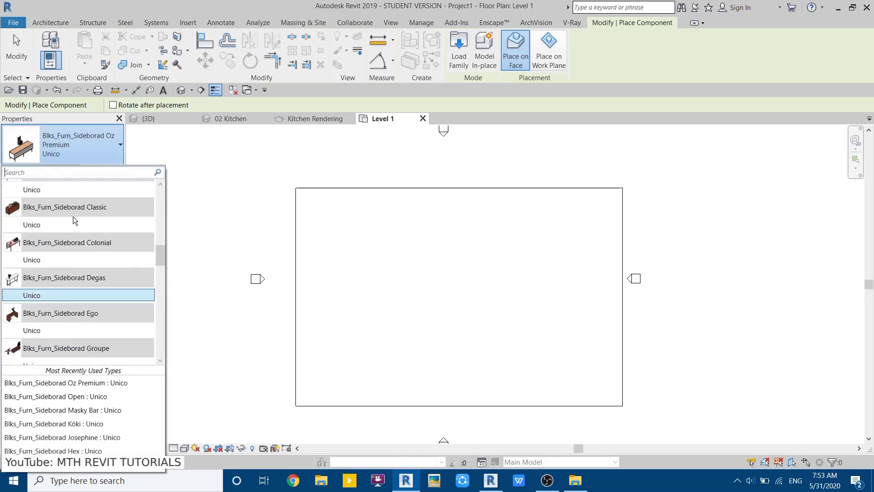
pyautogui.scroll(10, 72, 217)
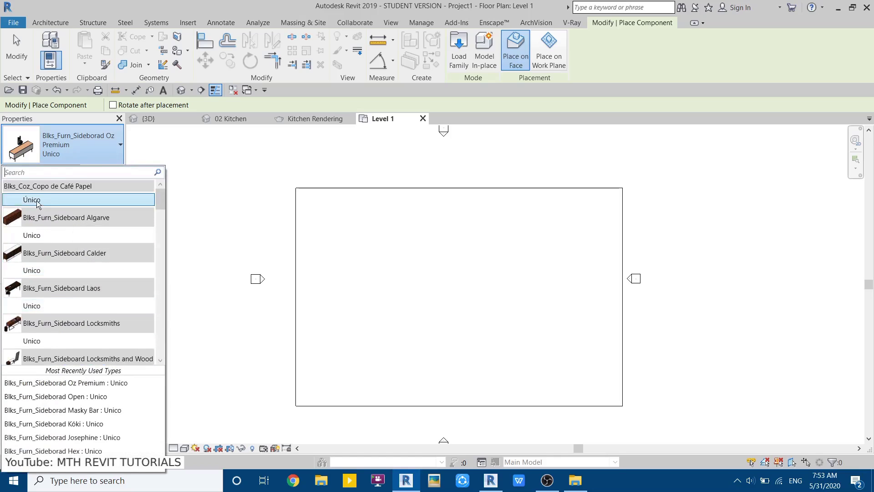
pyautogui.click(32, 270)
pyautogui.scroll(5, 282, 187)
pyautogui.click(71, 149)
pyautogui.click(399, 210)
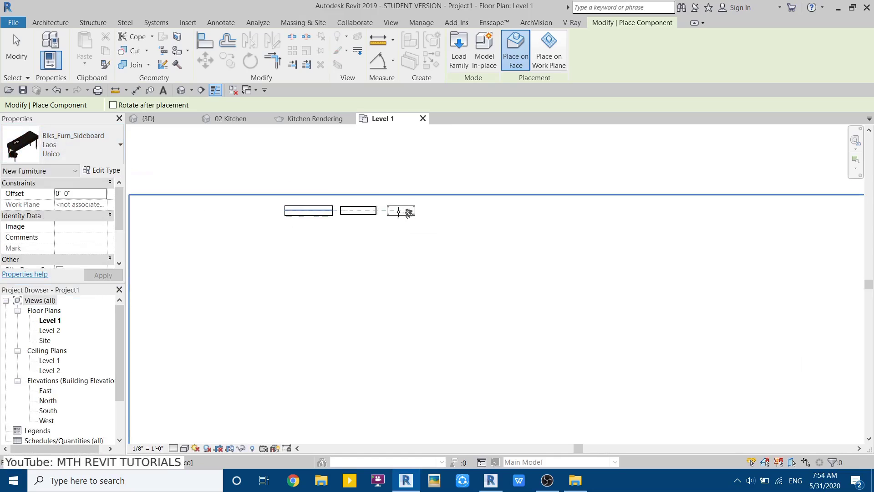
pyautogui.click(71, 148)
pyautogui.click(88, 359)
pyautogui.click(444, 210)
pyautogui.click(186, 216)
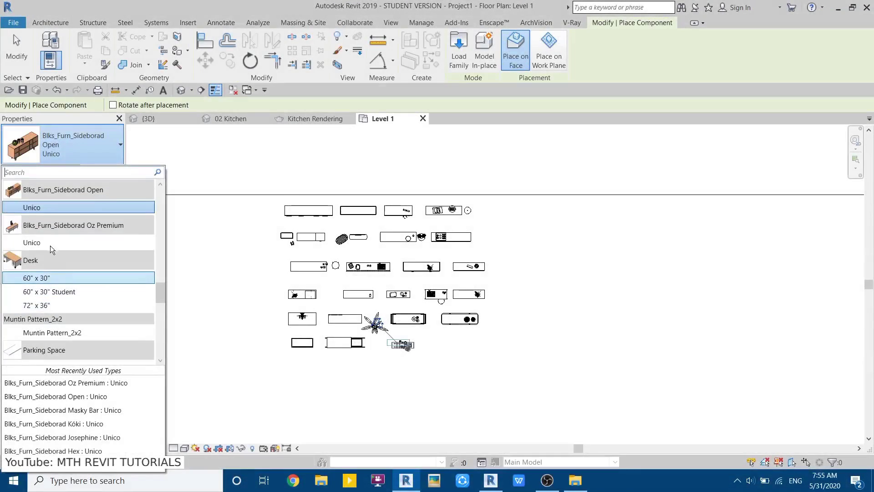
pyautogui.click(50, 245)
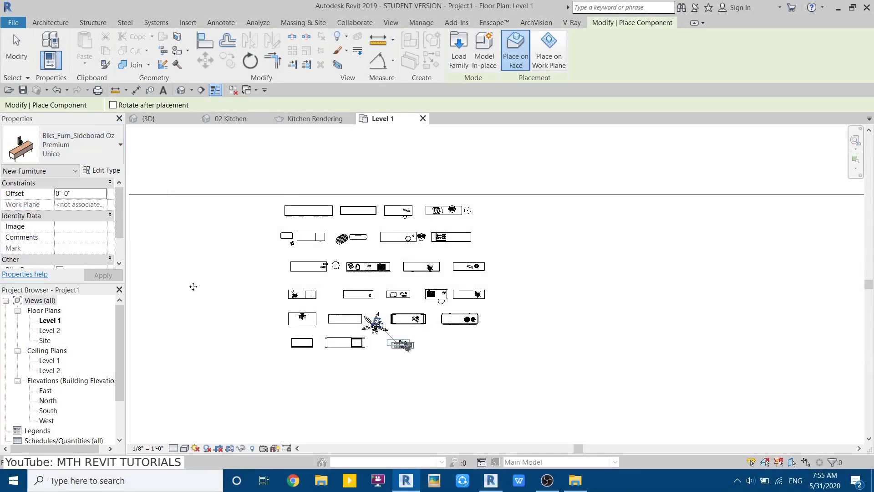
# Select all 25 sideboards and start a move, then cancel it and clear the selection.
pyautogui.scroll(-3, 387, 287)
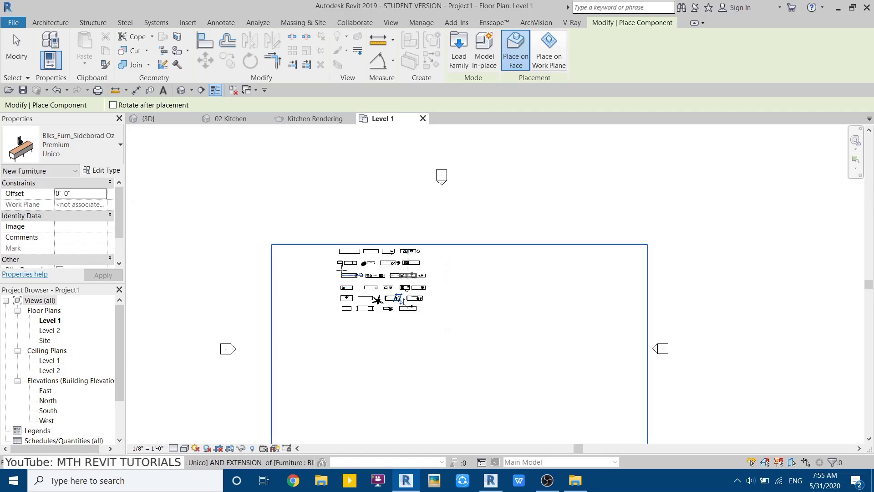
pyautogui.press('Escape')
pyautogui.press('Escape')
pyautogui.scroll(-2, 324, 207)
pyautogui.moveTo(313, 199); pyautogui.dragTo(412, 301)
pyautogui.press('m')
pyautogui.press('v')
pyautogui.click(352, 239)
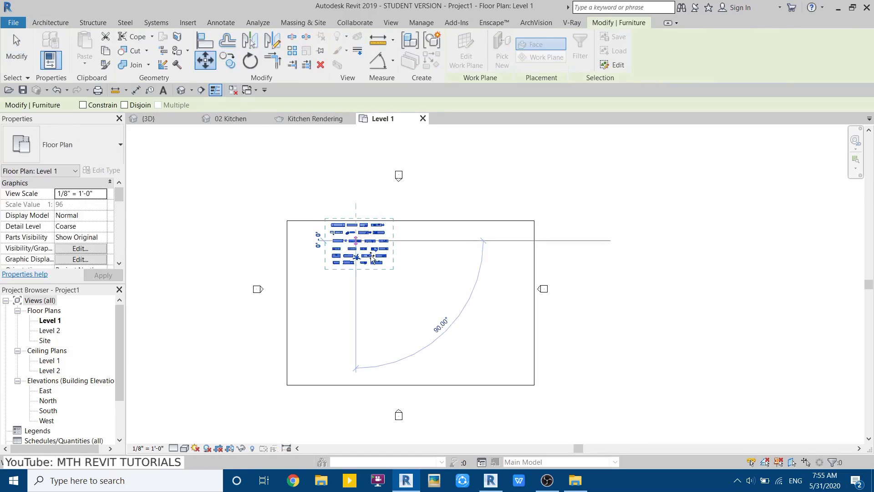
pyautogui.press('Escape')
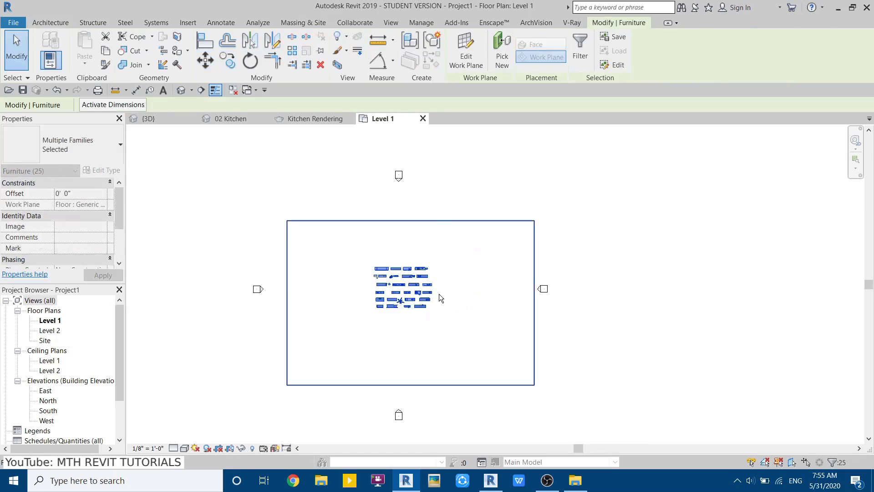
pyautogui.press('Escape')
# Shrink the floor boundary's four edges in around the sideboards, finish, and view it in 3D.
pyautogui.scroll(1, 364, 264)
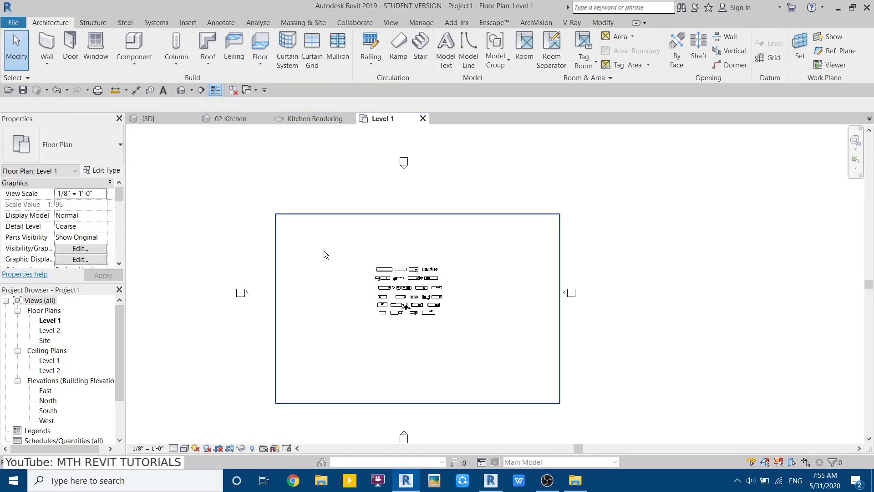
pyautogui.scroll(-1, 566, 348)
pyautogui.doubleClick(566, 349)
pyautogui.moveTo(567, 329); pyautogui.dragTo(476, 346)
pyautogui.moveTo(428, 398); pyautogui.dragTo(382, 336)
pyautogui.moveTo(317, 289); pyautogui.dragTo(400, 288)
pyautogui.moveTo(428, 234); pyautogui.dragTo(428, 275)
pyautogui.press('Escape')
pyautogui.scroll(1, 475, 303)
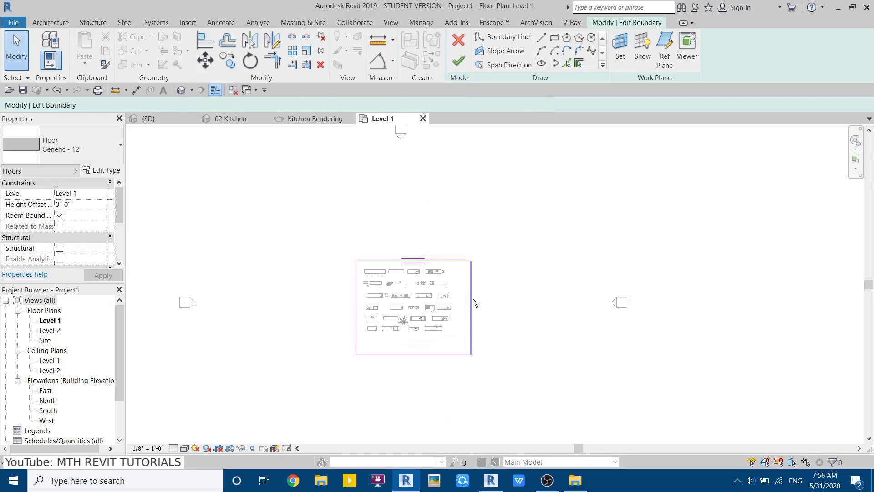
pyautogui.scroll(1, 475, 303)
pyautogui.click(460, 306)
pyautogui.click(459, 61)
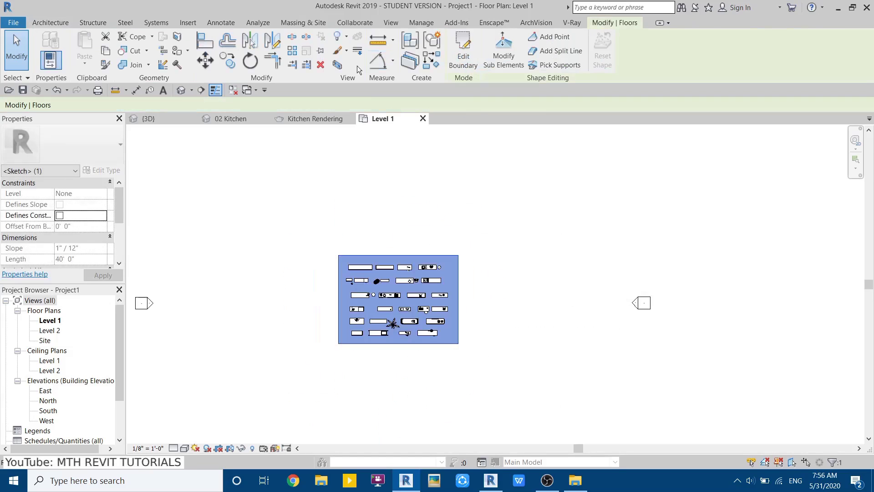
pyautogui.click(182, 91)
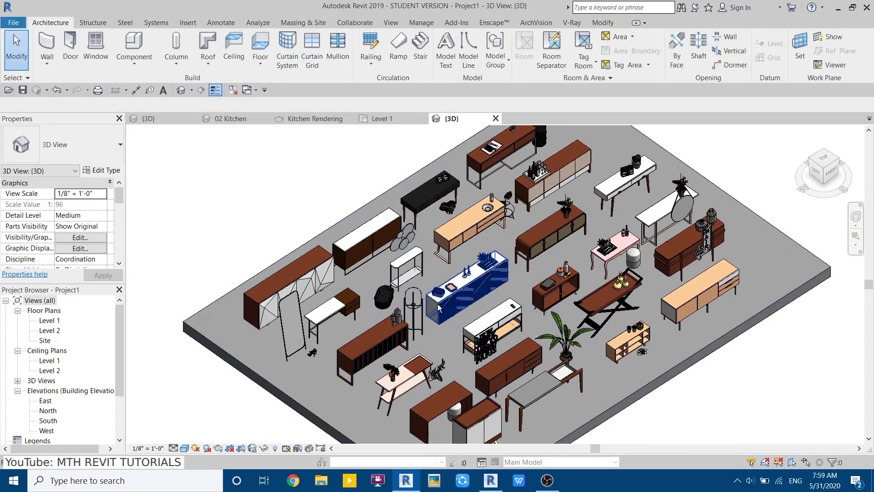
# Select the Quintana wine-tray sideboard in 3D, then switch to the Kitchen Rendering view.
pyautogui.keyDown('shift'); pyautogui.moveTo(438, 321); pyautogui.dragTo(516, 307, button='middle'); pyautogui.keyUp('shift')
pyautogui.scroll(8, 516, 308)
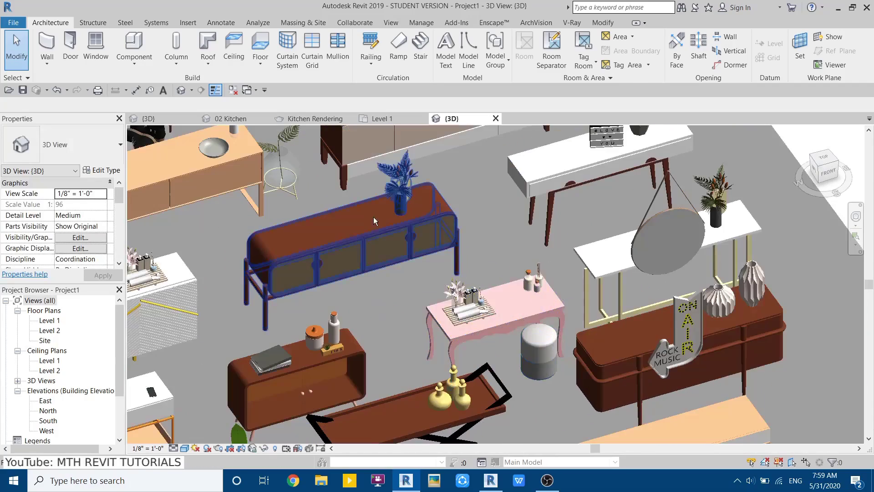
pyautogui.scroll(-2, 374, 221)
pyautogui.moveTo(373, 221); pyautogui.dragTo(578, 276, button='middle')
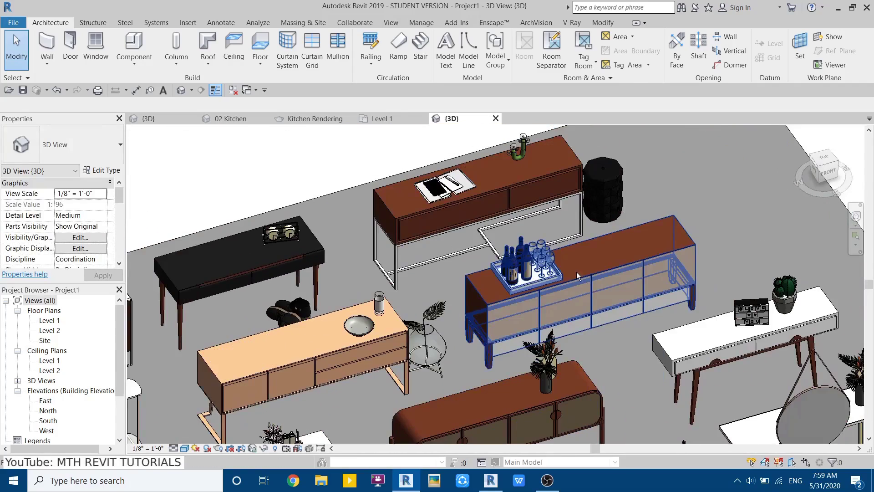
pyautogui.click(541, 293)
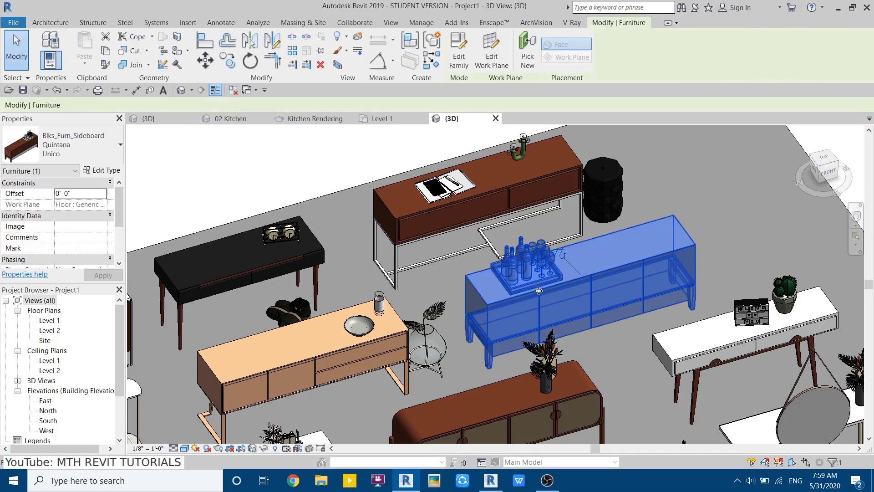
pyautogui.click(304, 118)
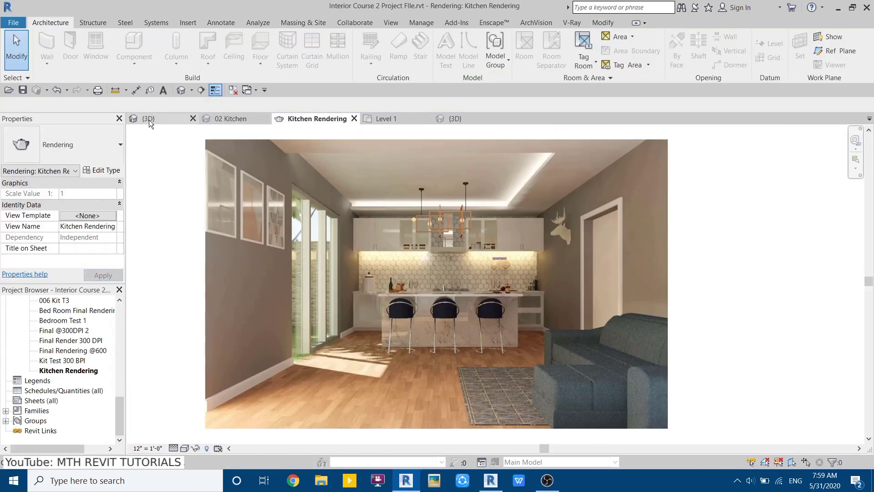
# Paste the Quintana sideboard into the kitchen {3D} view, keeping existing types, against the wall.
pyautogui.click(149, 119)
pyautogui.scroll(-3, 335, 230)
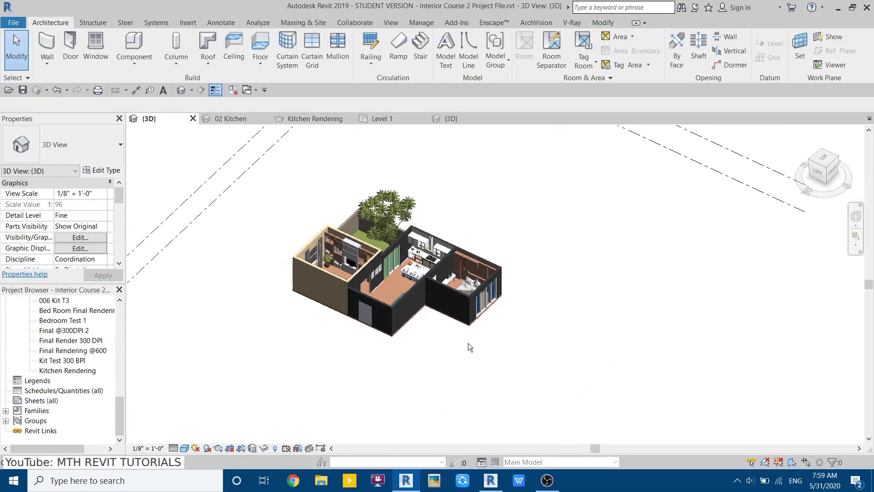
pyautogui.hotkey('ctrl', 'v')
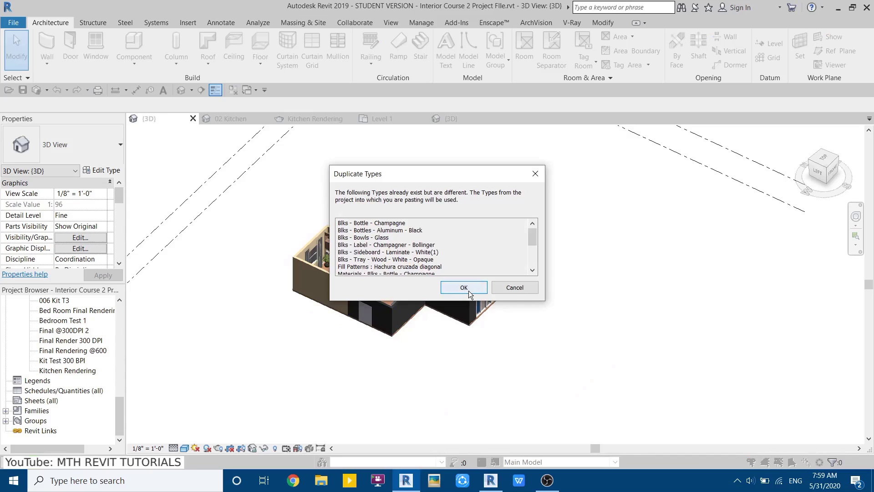
pyautogui.click(464, 286)
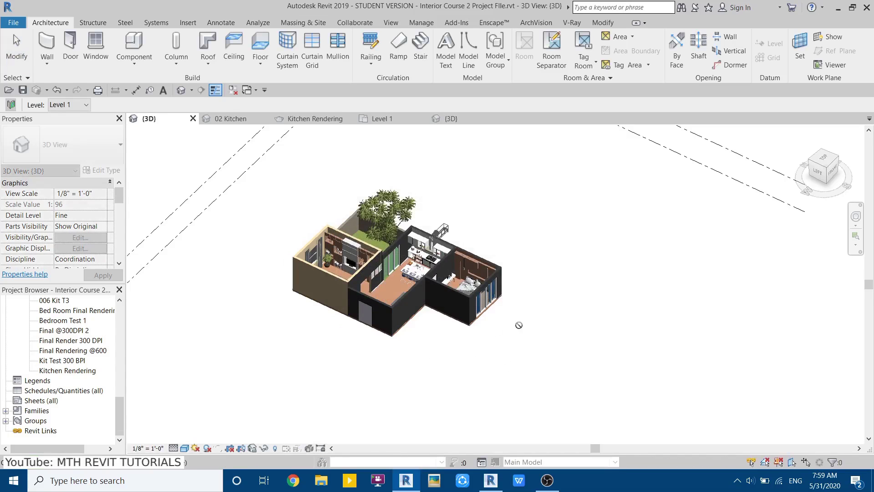
pyautogui.scroll(5, 397, 268)
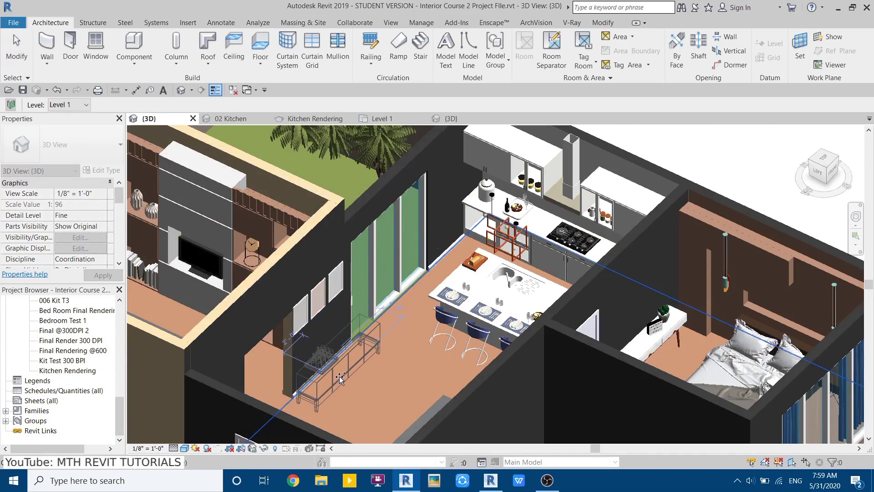
pyautogui.click(340, 376)
pyautogui.scroll(5, 338, 376)
pyautogui.press('Escape')
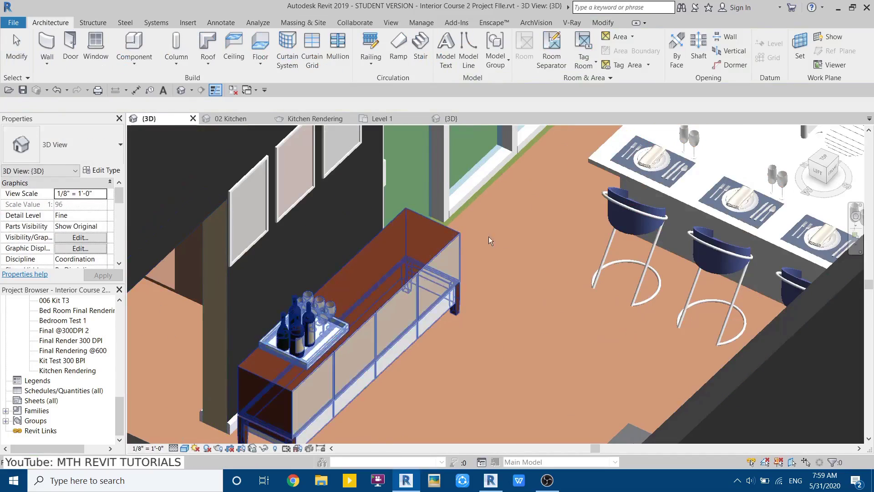
pyautogui.scroll(-5, 387, 316)
pyautogui.scroll(1, 385, 325)
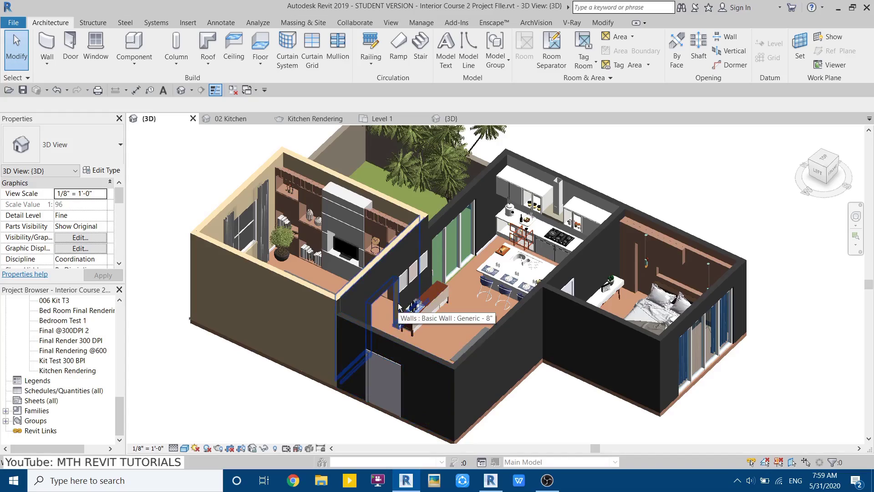
pyautogui.keyDown('shift'); pyautogui.moveTo(399, 306); pyautogui.dragTo(489, 364, button='middle'); pyautogui.keyUp('shift')
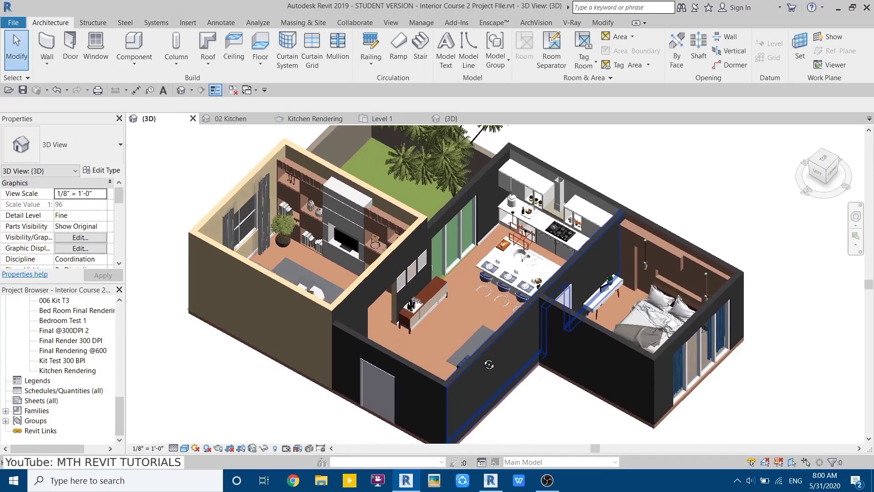